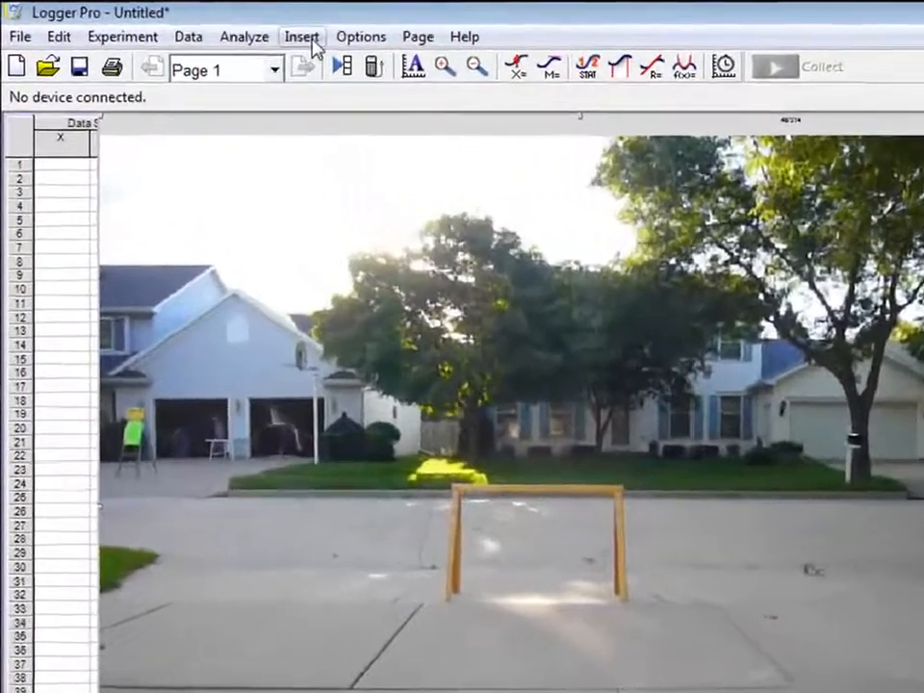
pyautogui.click(238, 29)
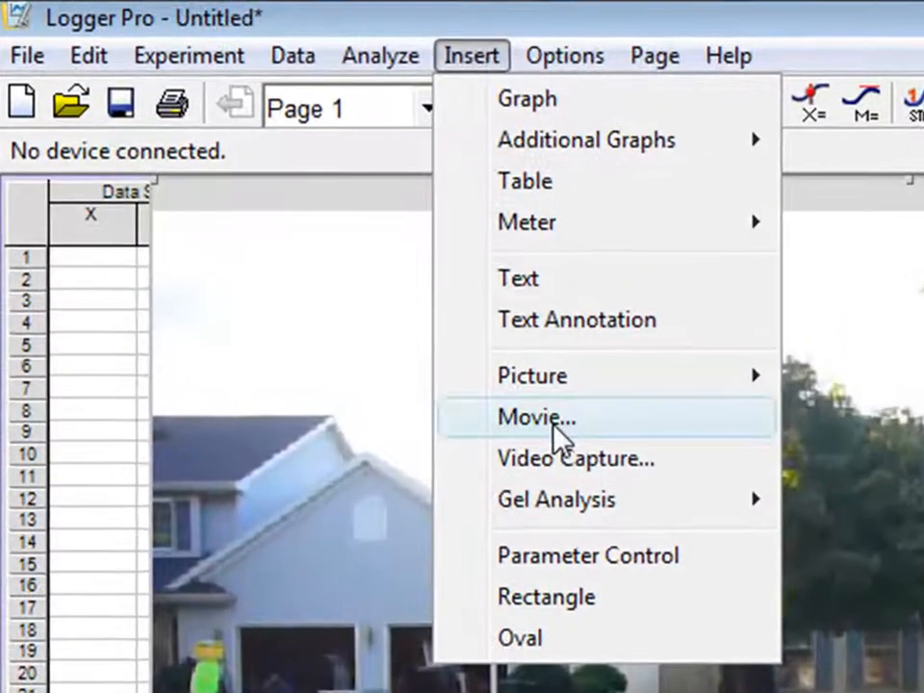
pyautogui.click(554, 430)
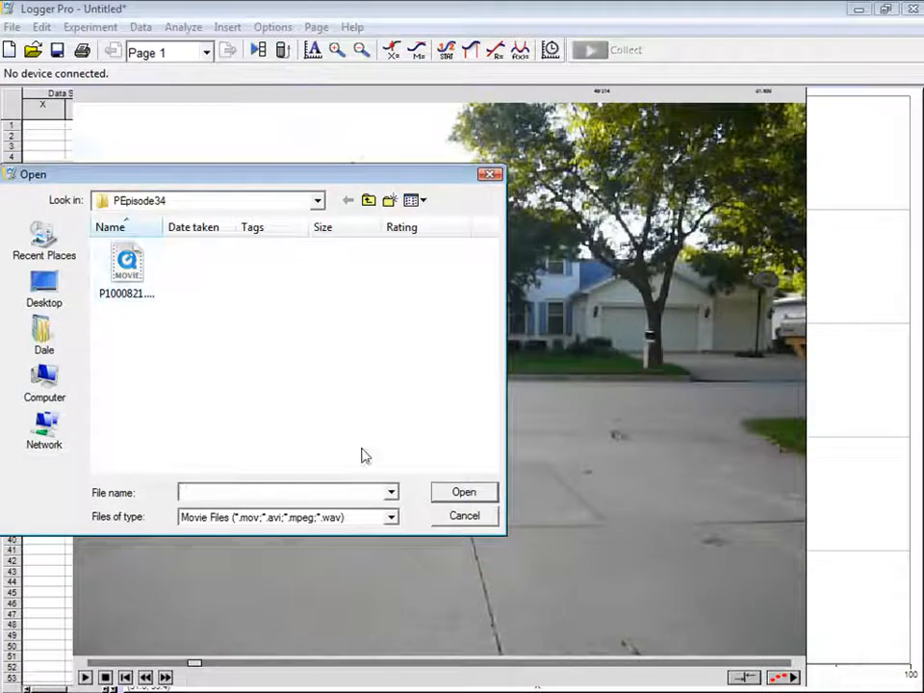
pyautogui.click(479, 518)
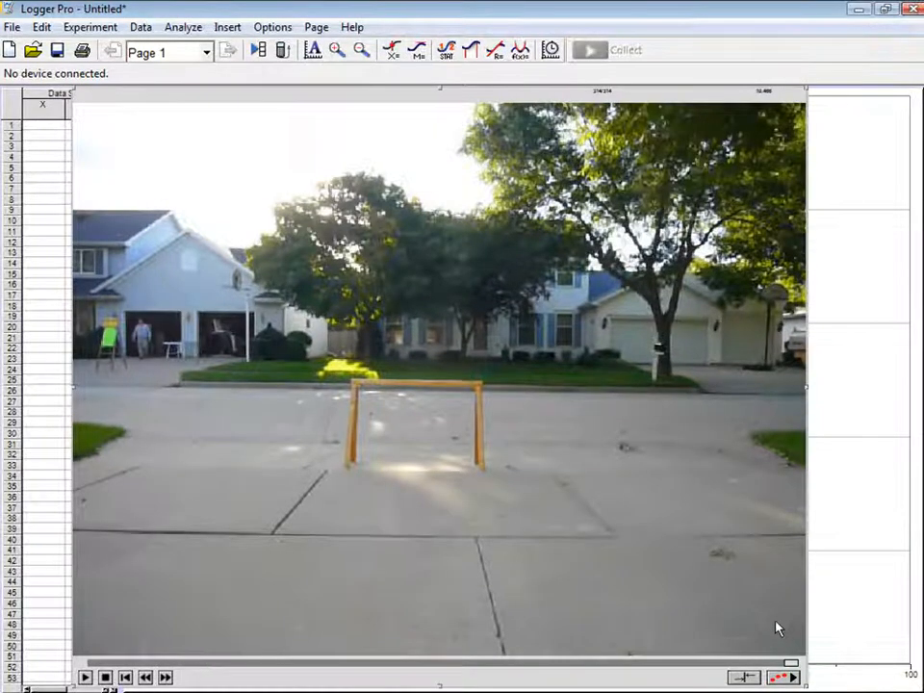
# Step: Enlarge the movie slightly and shift it left over the data table
pyautogui.moveTo(807, 685)
pyautogui.mouseDown()
pyautogui.moveTo(280, 289)
pyautogui.moveTo(720, 648)
pyautogui.moveTo(811, 689)
pyautogui.mouseUp()
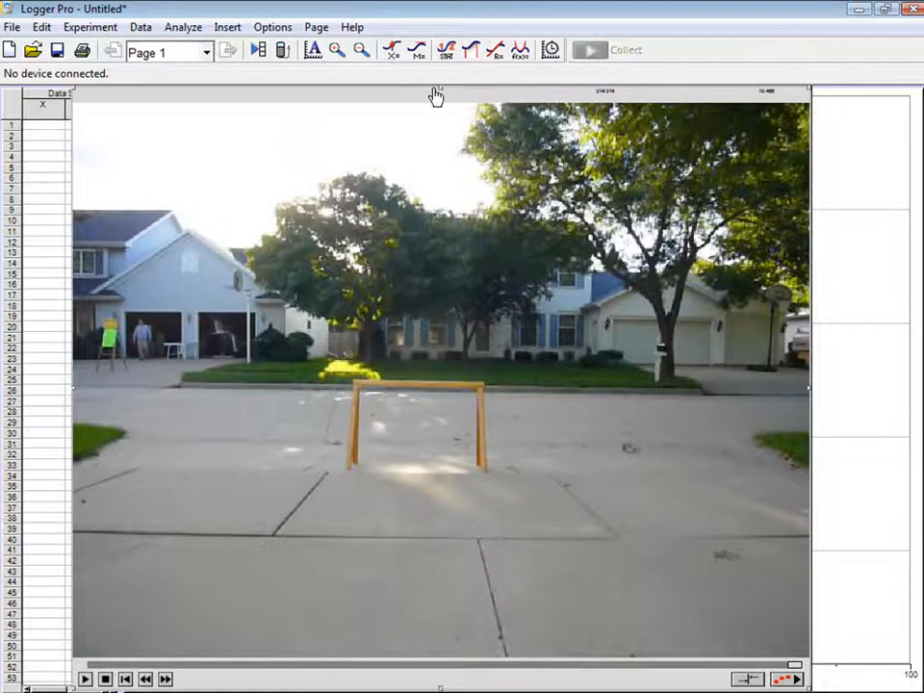
pyautogui.moveTo(434, 96); pyautogui.dragTo(390, 89)
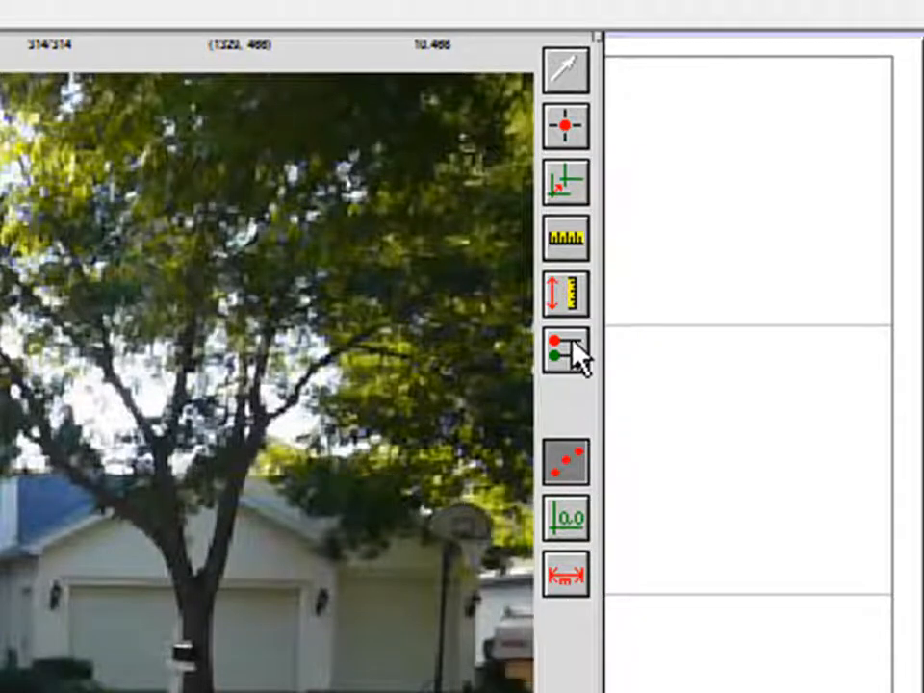
# Step: Scale the movie by marking the top bar of the wooden frame as 1.1 m, and hide the scale line
pyautogui.click(566, 240)
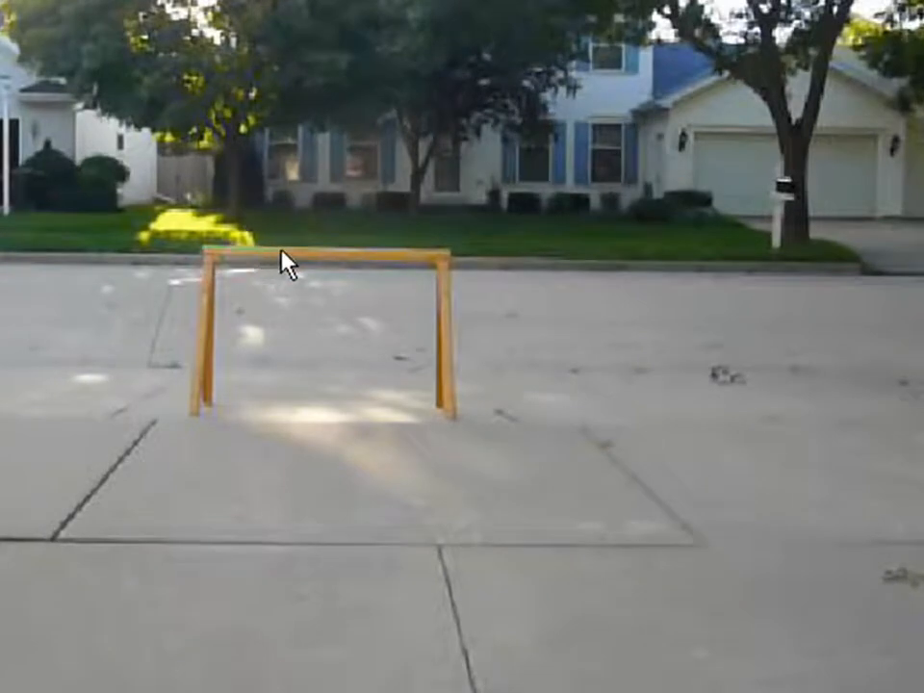
pyautogui.click(452, 263)
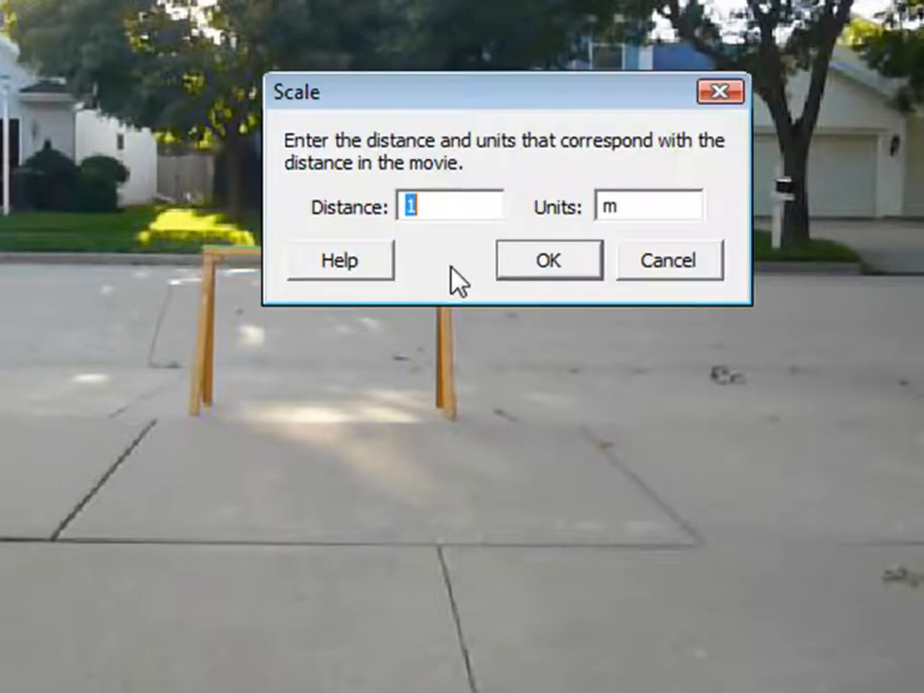
pyautogui.click(448, 214)
pyautogui.write('.1')
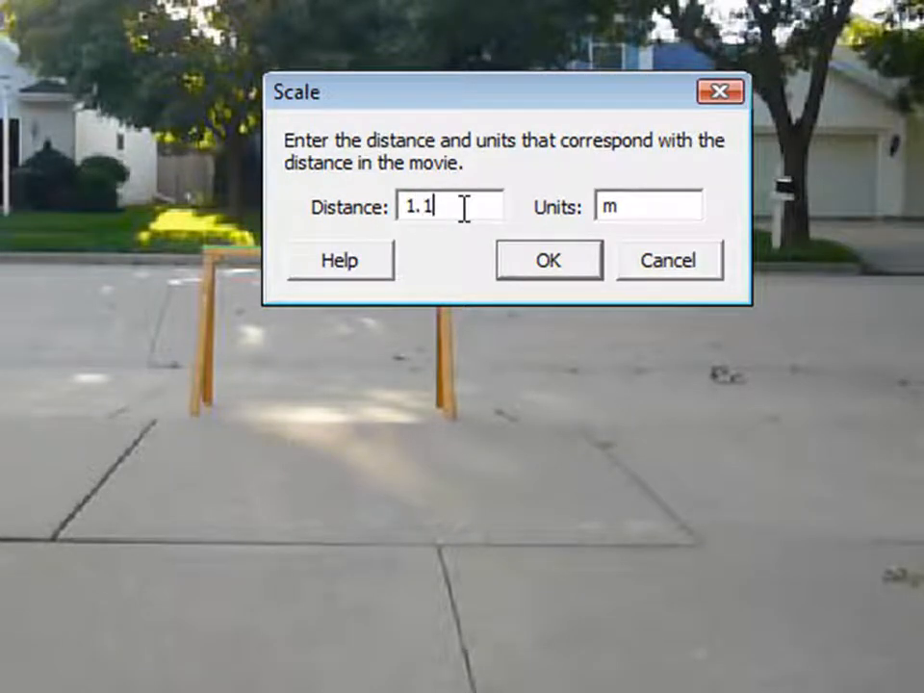
pyautogui.click(576, 262)
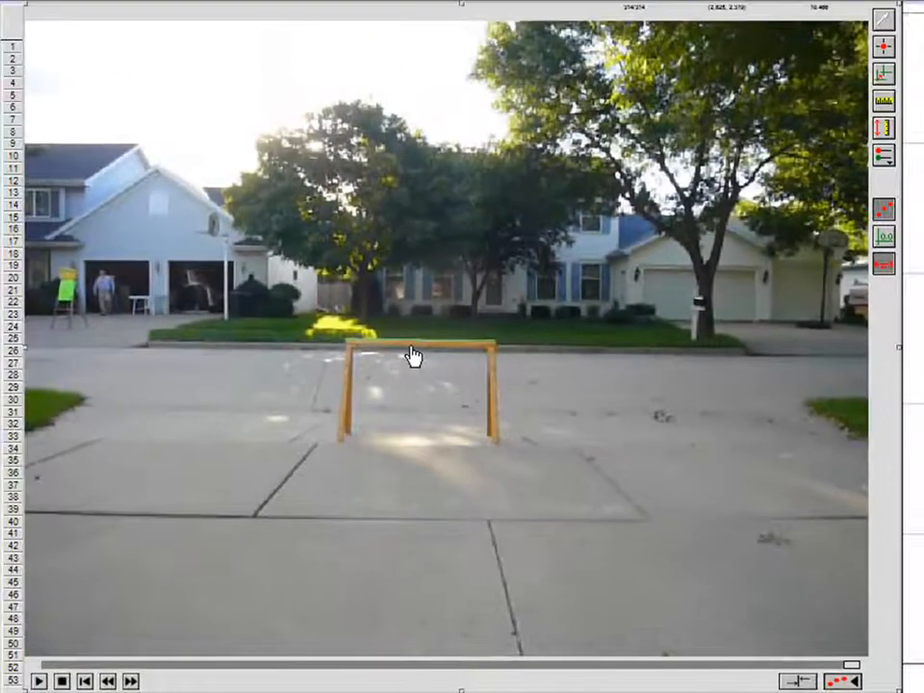
pyautogui.click(886, 270)
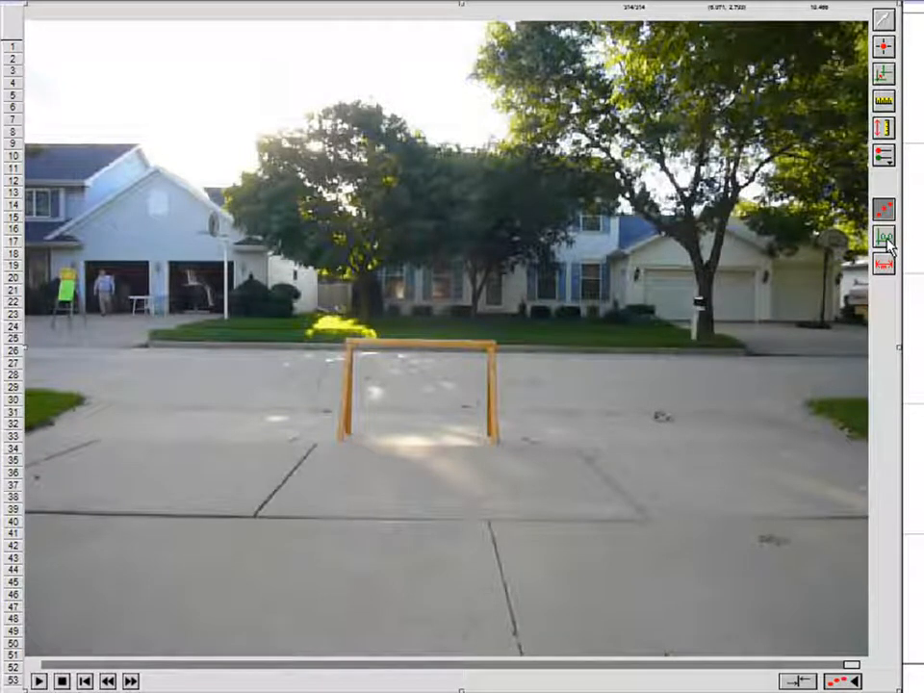
# Step: Place the coordinate origin on the driveway near the right-hand grass edge, with the positive x-axis pointing left
pyautogui.click(889, 77)
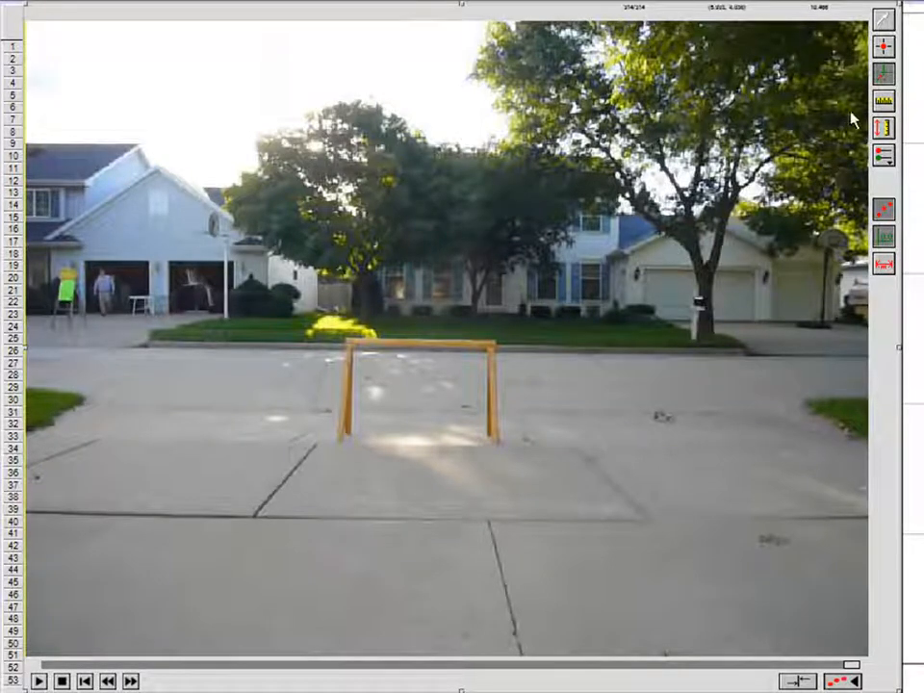
pyautogui.click(782, 422)
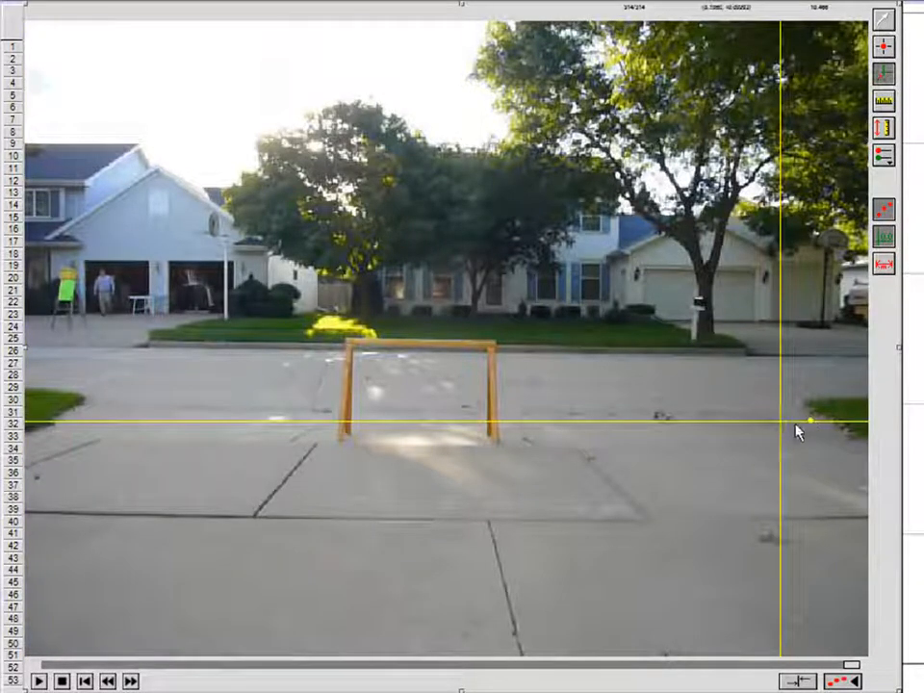
pyautogui.moveTo(780, 426); pyautogui.dragTo(93, 432)
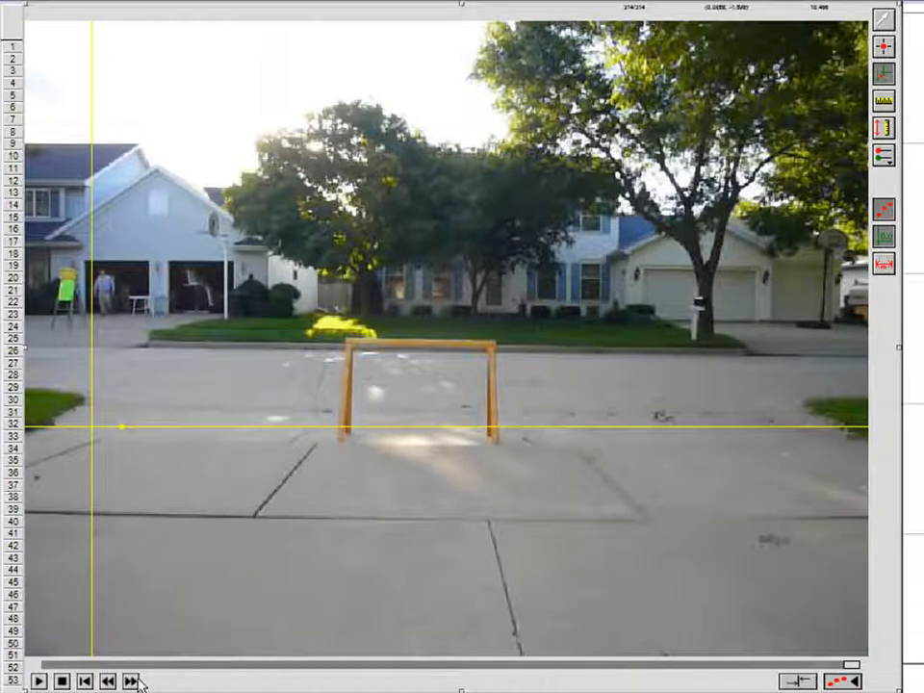
pyautogui.moveTo(100, 435); pyautogui.dragTo(728, 432)
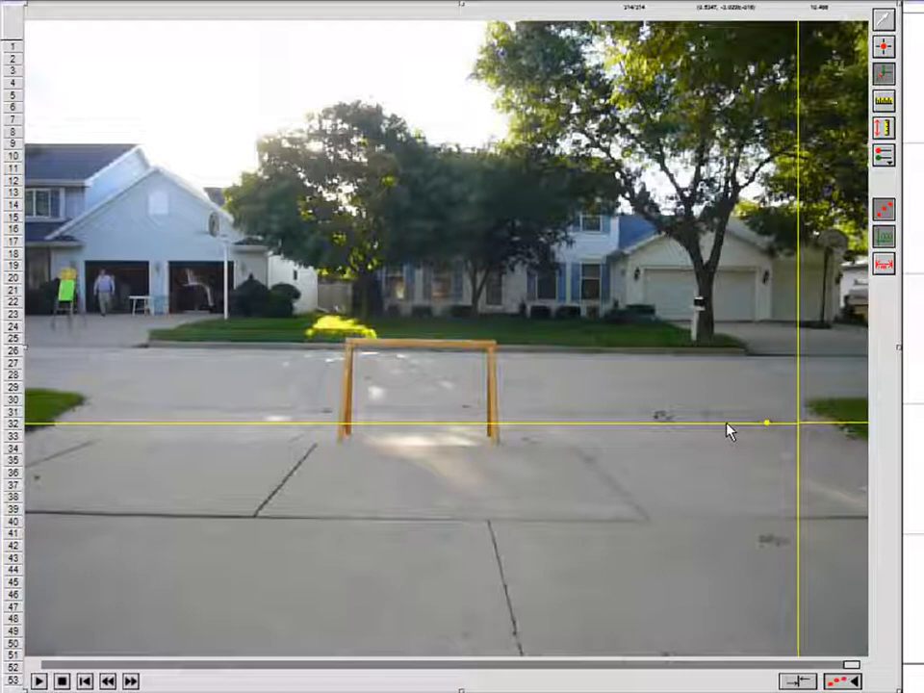
pyautogui.moveTo(728, 432); pyautogui.dragTo(728, 424)
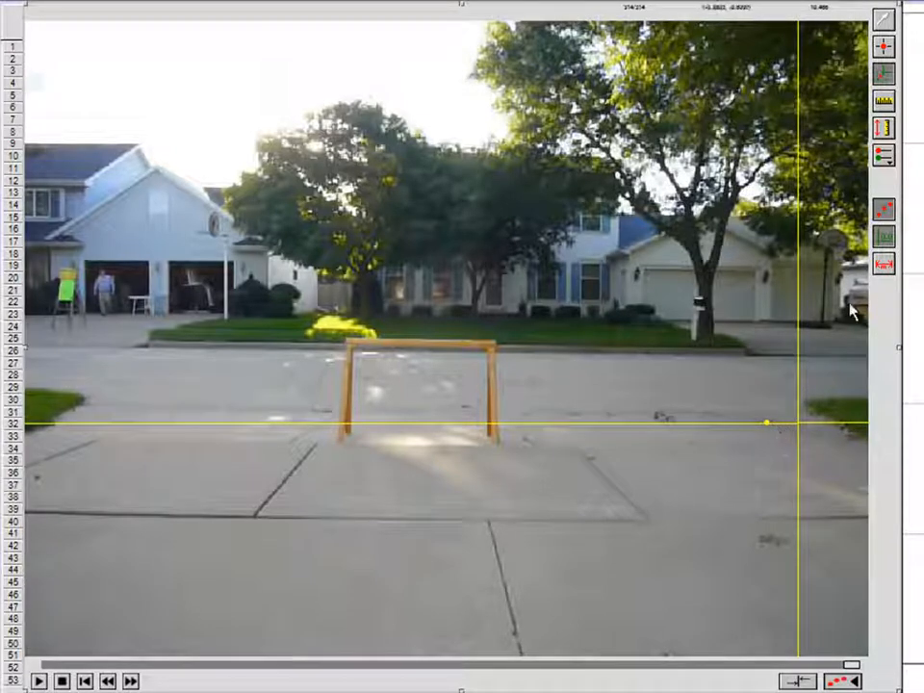
# Step: Hide the coordinate axes on the movie after toggling their display
pyautogui.click(887, 237)
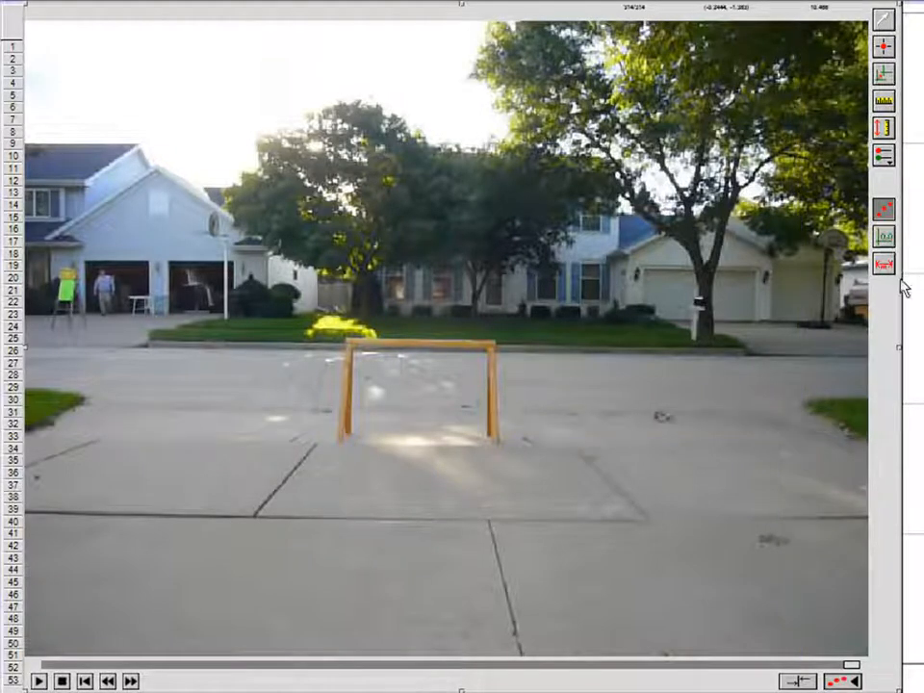
pyautogui.click(797, 421)
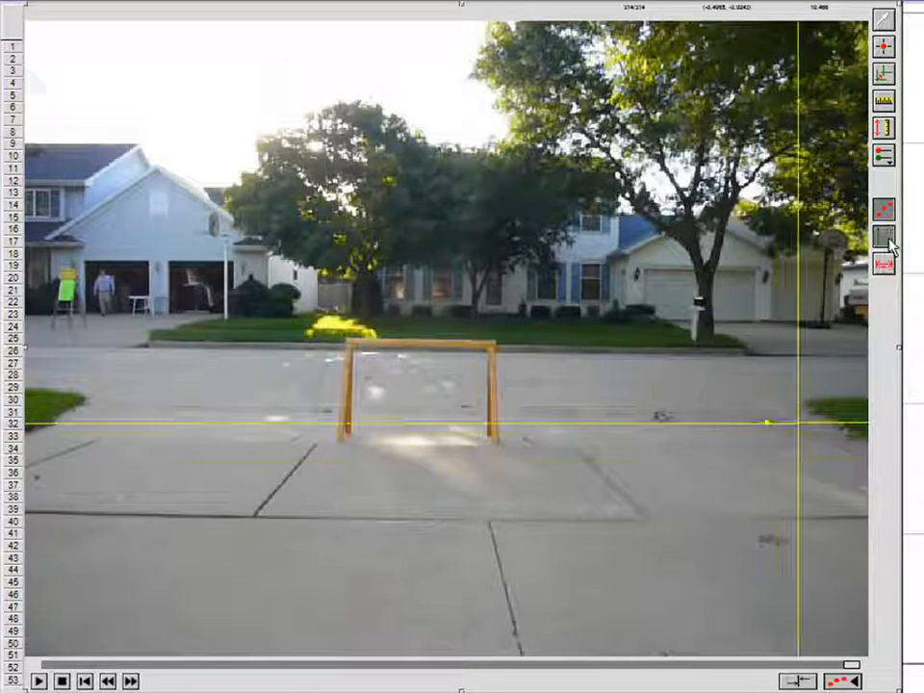
pyautogui.click(887, 241)
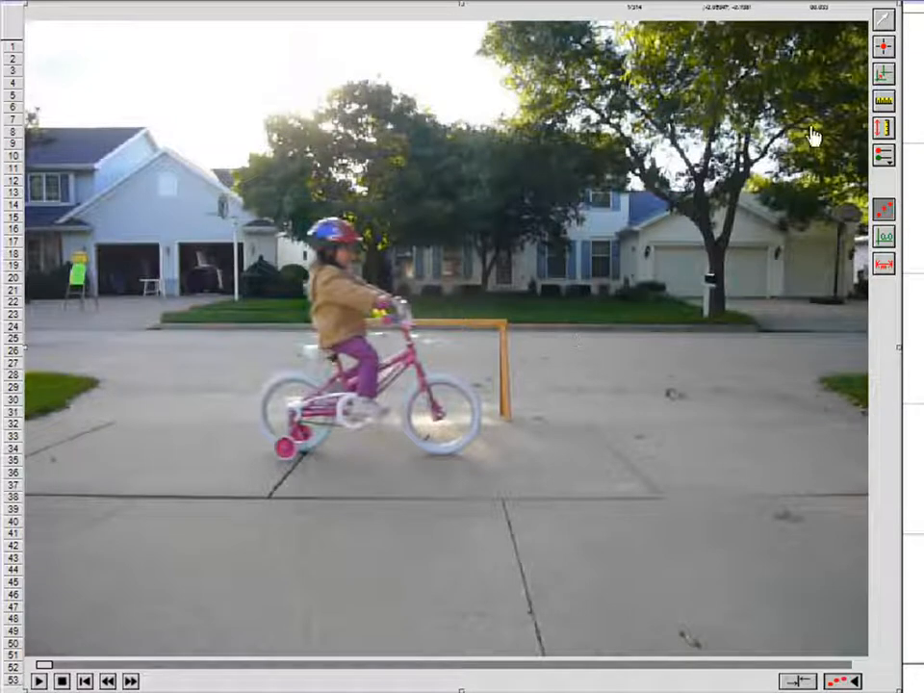
# Step: Starting at the first frame, mark the pink bicycle's rear training wheel frame by frame until it reaches the picture's edge
pyautogui.click(886, 46)
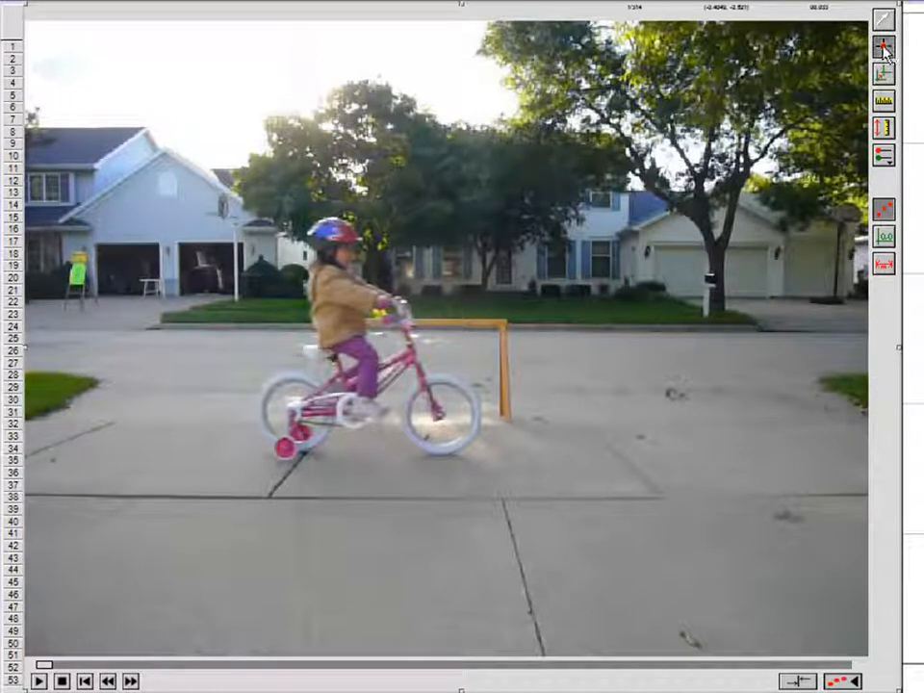
pyautogui.click(286, 446)
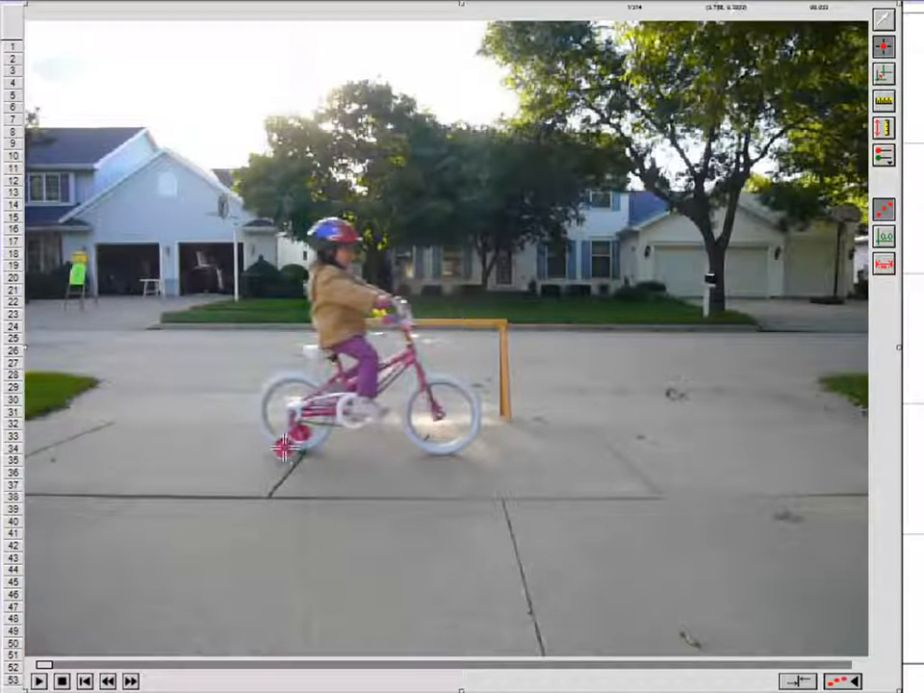
pyautogui.click(286, 446)
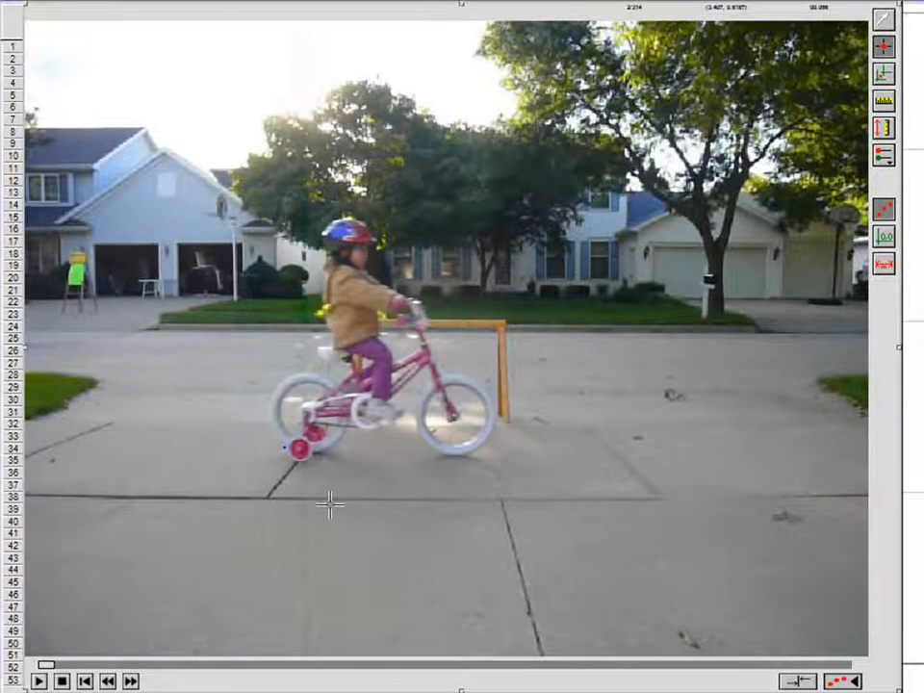
pyautogui.click(299, 449)
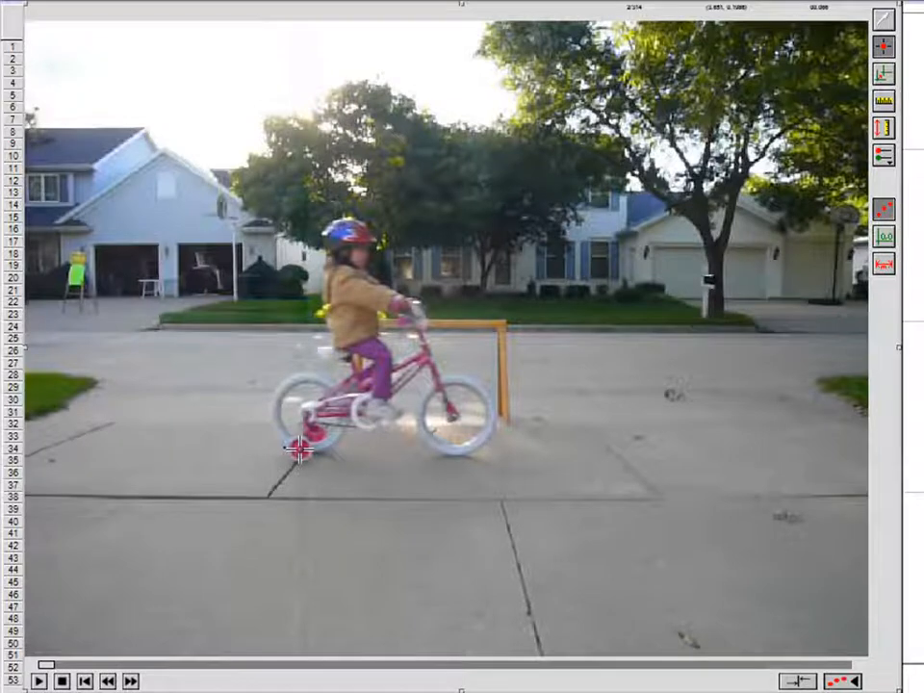
pyautogui.click(300, 449)
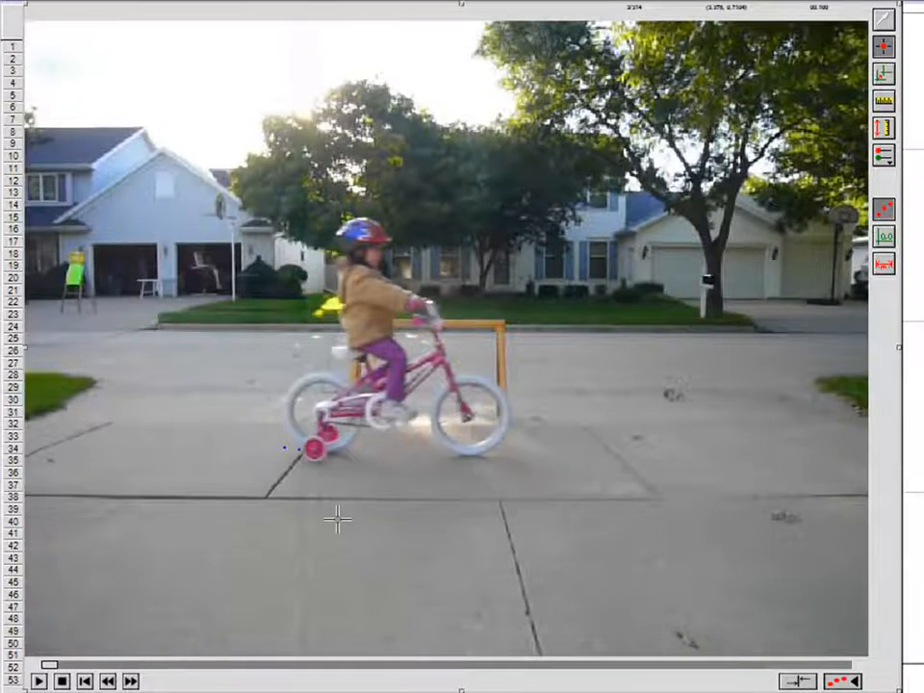
pyautogui.click(314, 449)
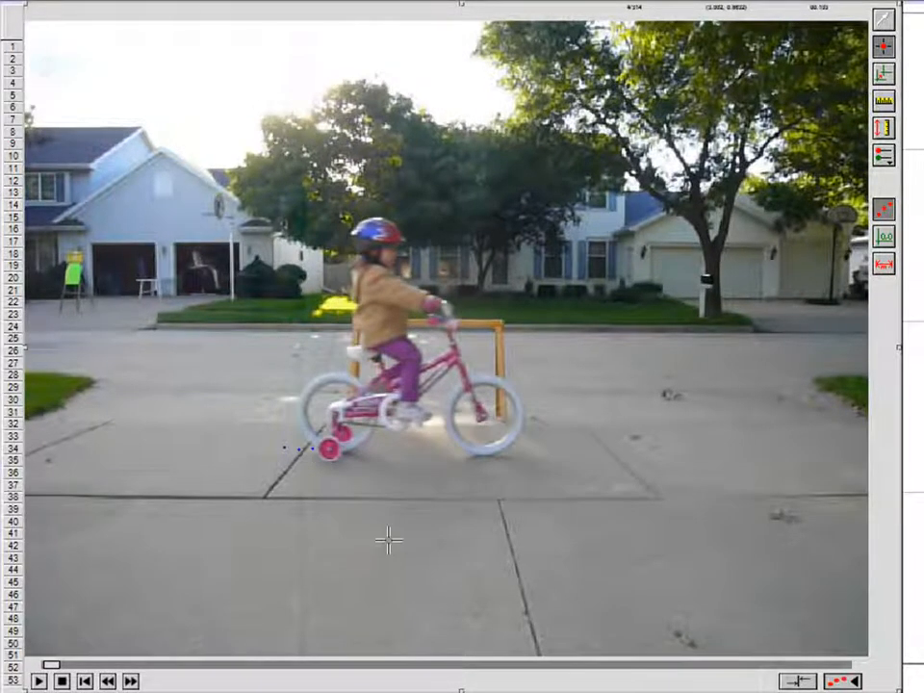
pyautogui.click(330, 448)
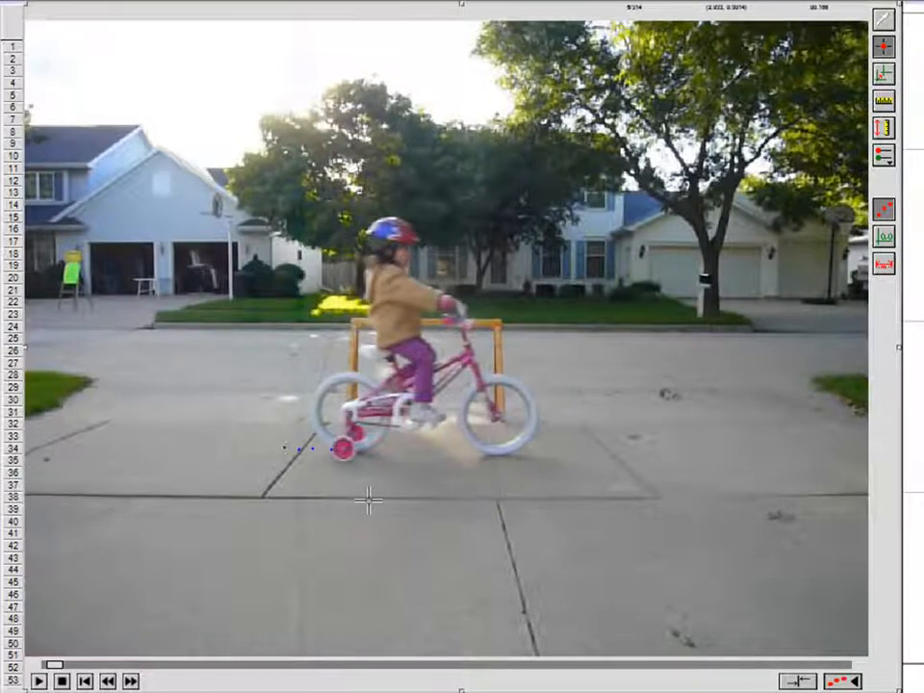
pyautogui.click(343, 446)
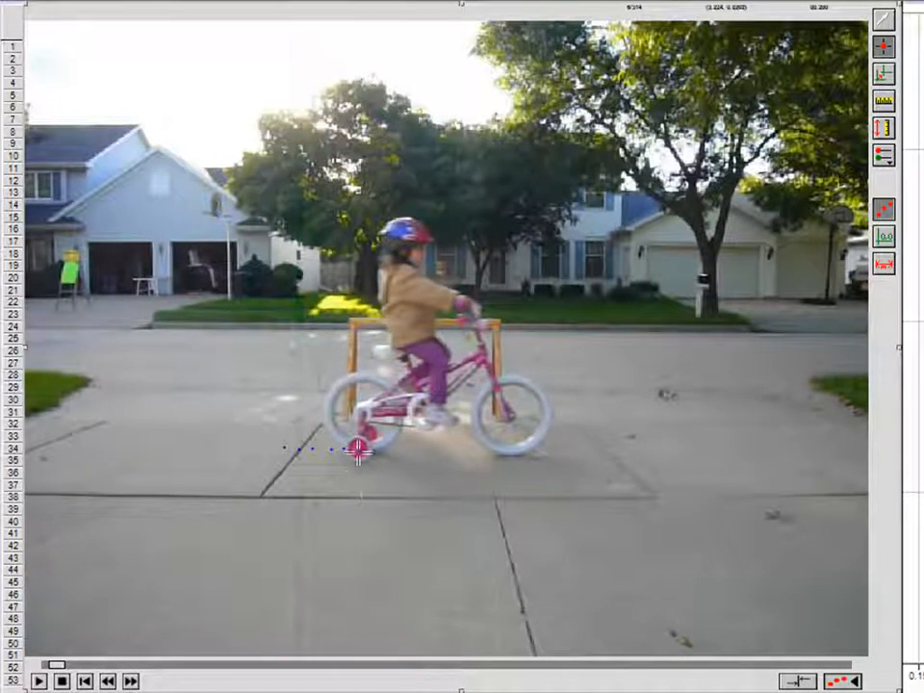
pyautogui.click(358, 449)
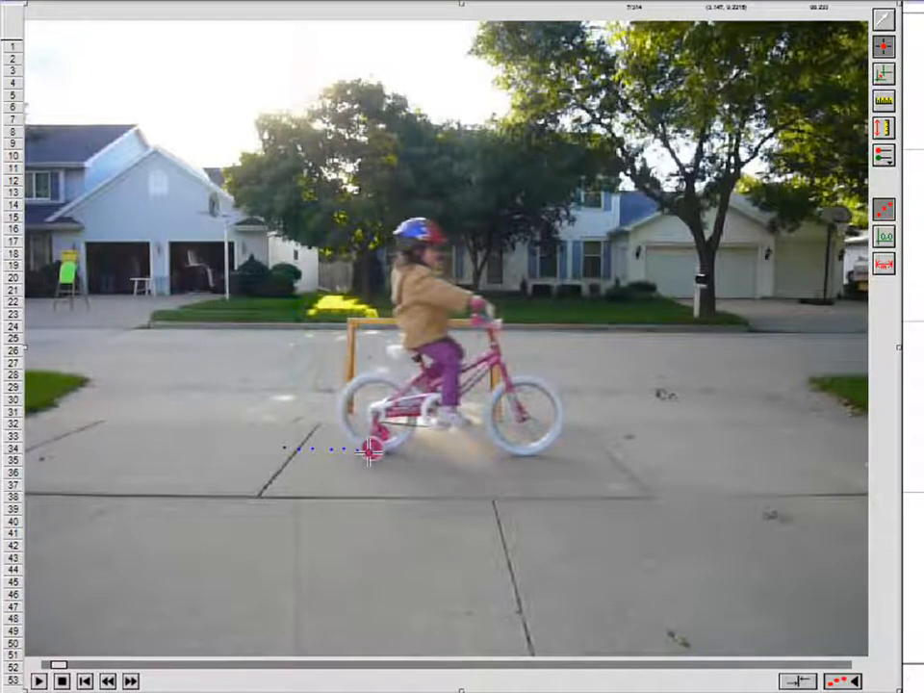
pyautogui.click(371, 448)
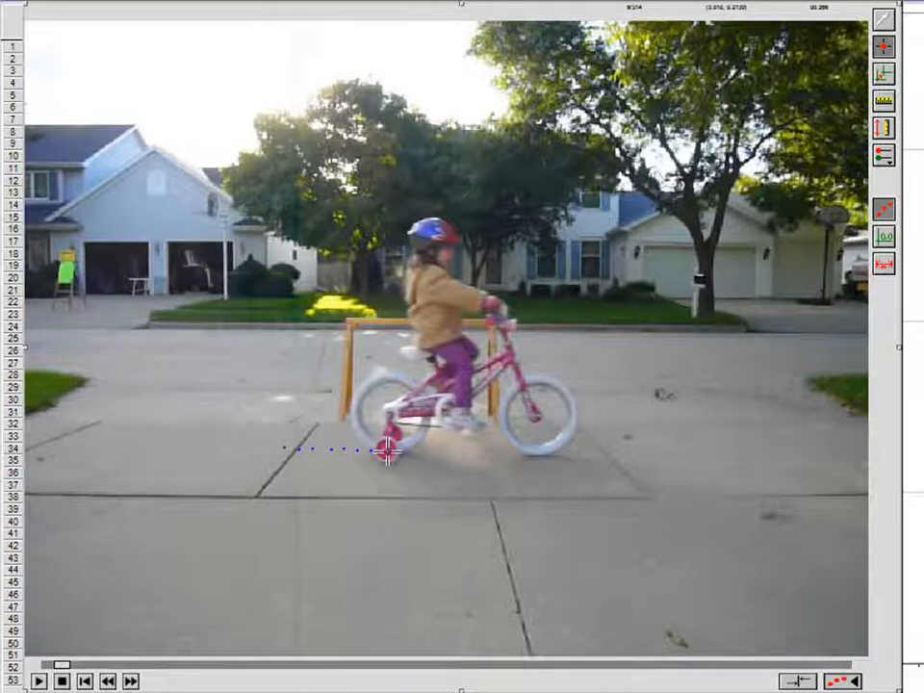
pyautogui.click(386, 449)
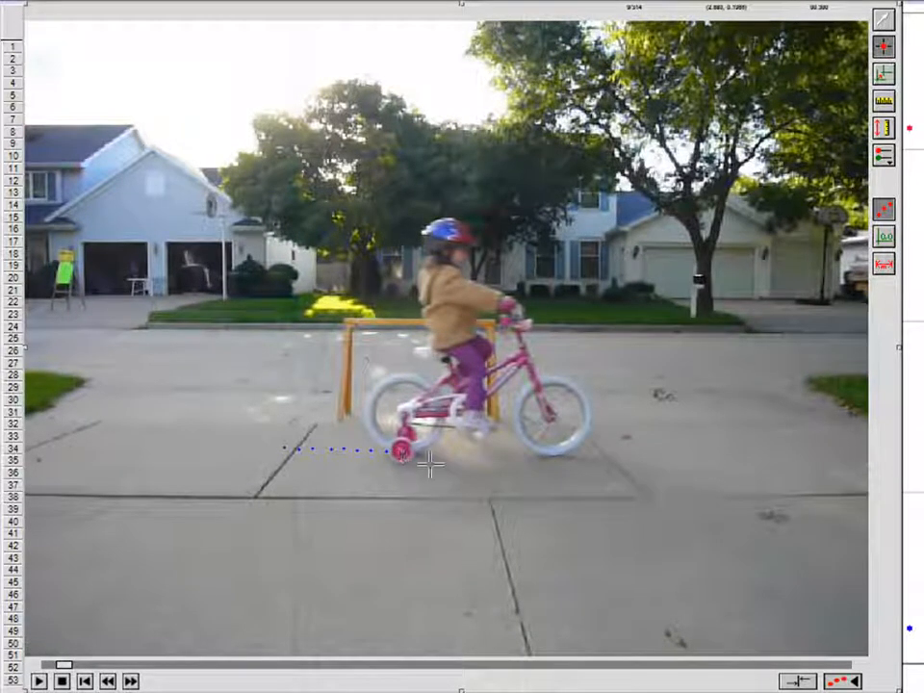
pyautogui.click(401, 450)
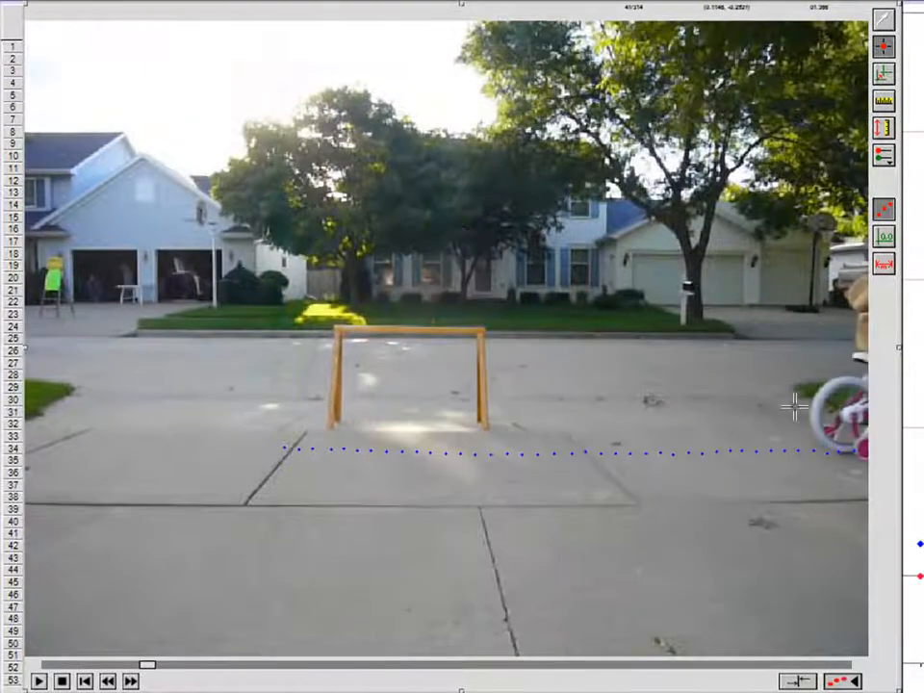
pyautogui.click(864, 450)
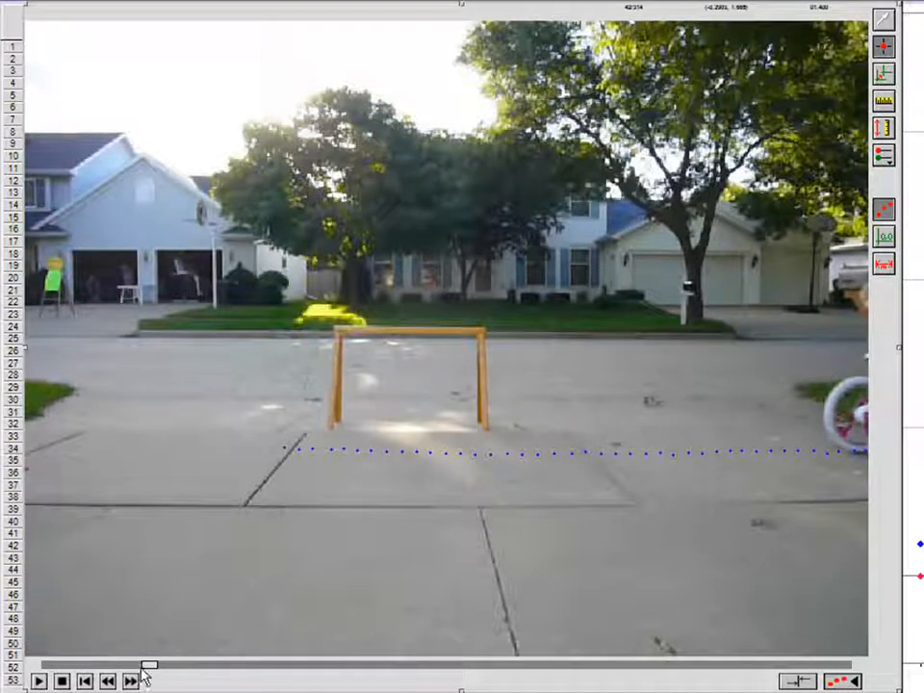
# Step: Advance the movie to frame 167, where the second cyclist enters, and add a new point series
pyautogui.moveTo(148, 671); pyautogui.dragTo(480, 674)
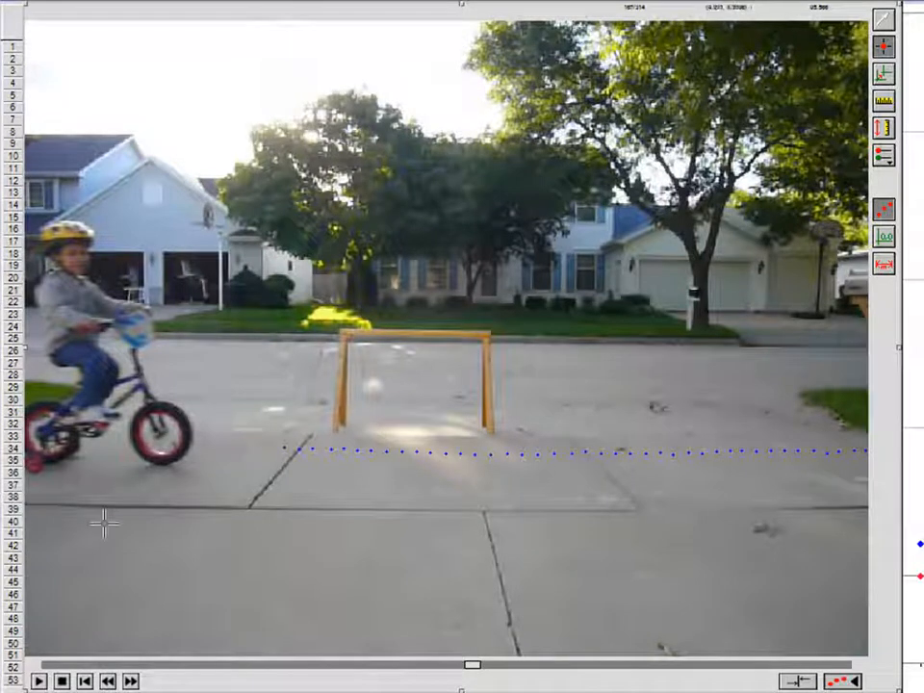
pyautogui.click(890, 162)
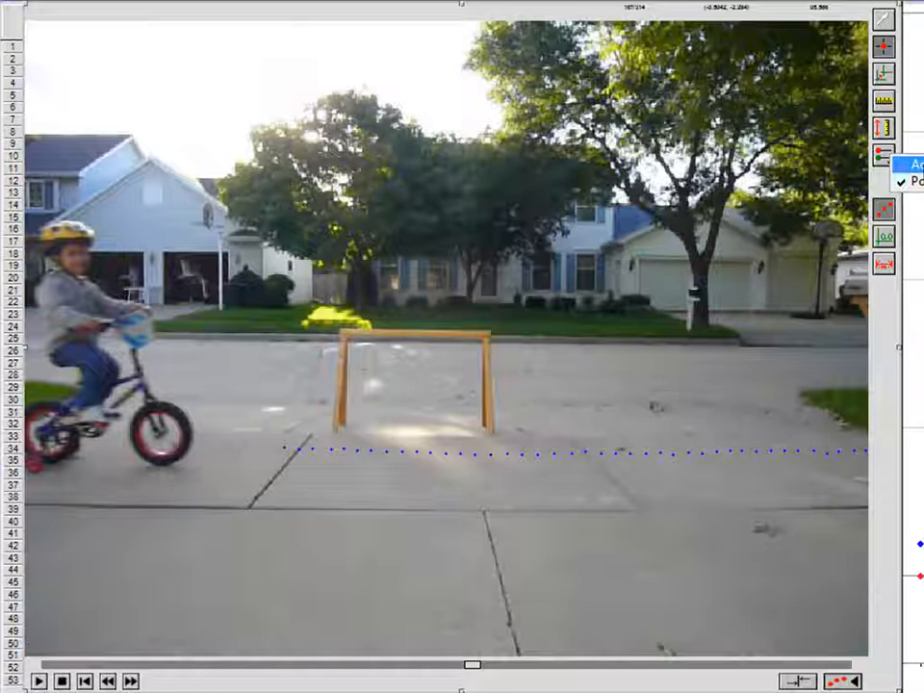
pyautogui.click(917, 165)
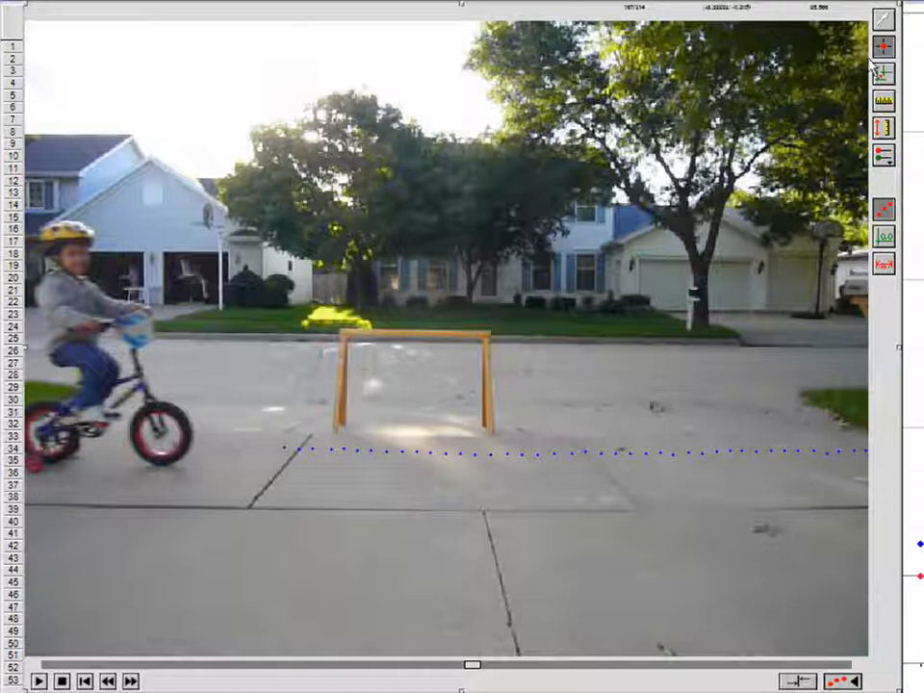
# Step: Starting at frame 167, mark the second bicycle's red rear training wheel frame by frame in the new point series
pyautogui.click(33, 465)
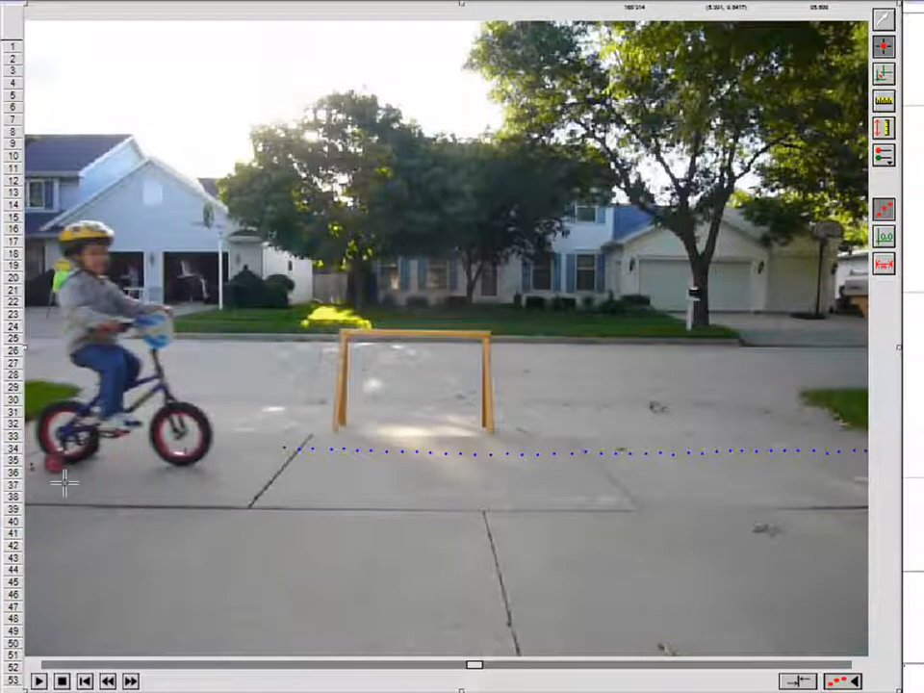
pyautogui.click(74, 463)
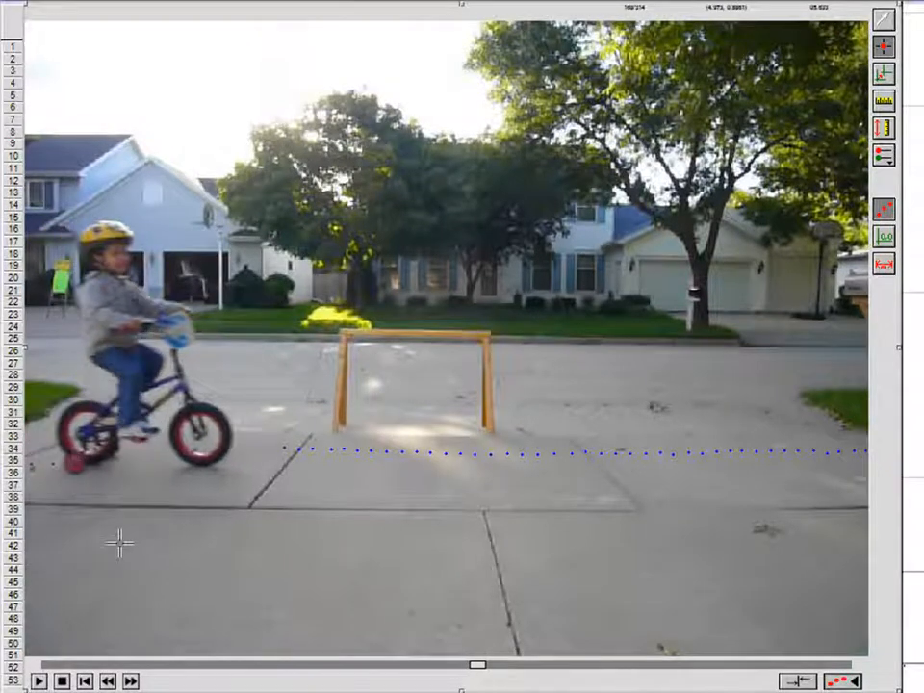
pyautogui.click(94, 464)
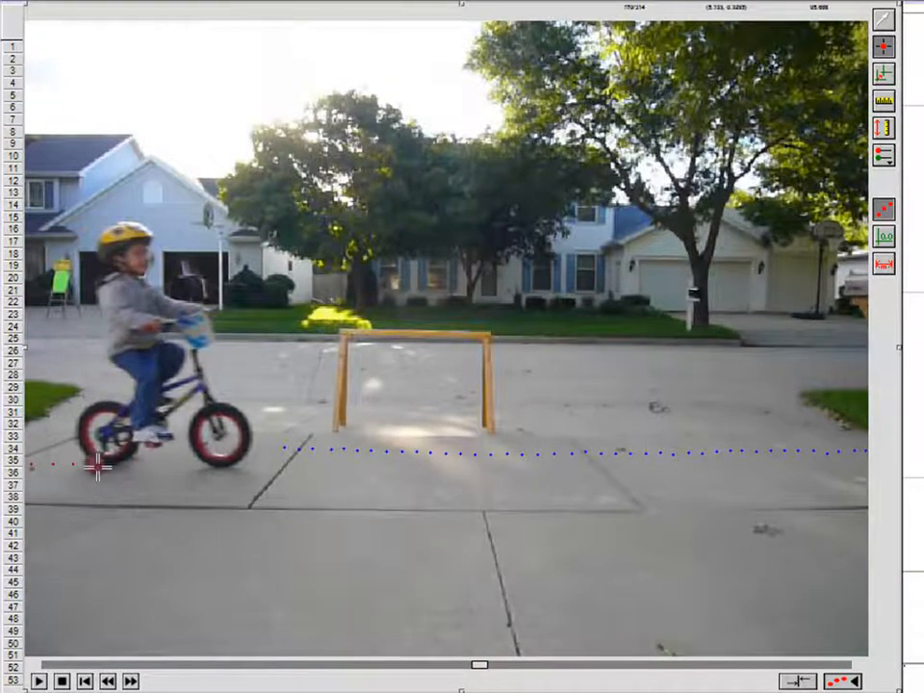
pyautogui.click(114, 464)
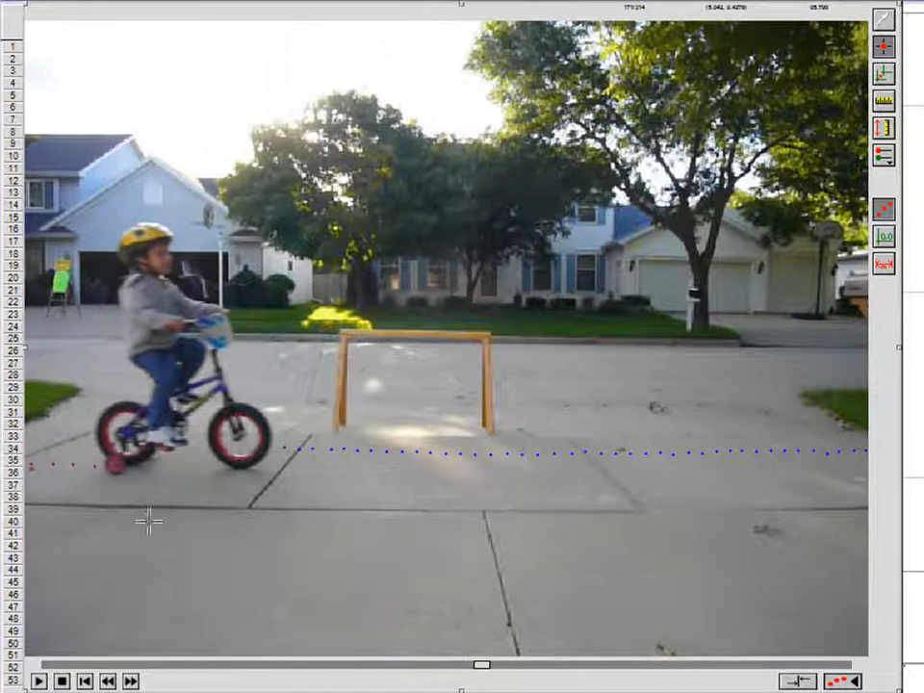
pyautogui.click(116, 465)
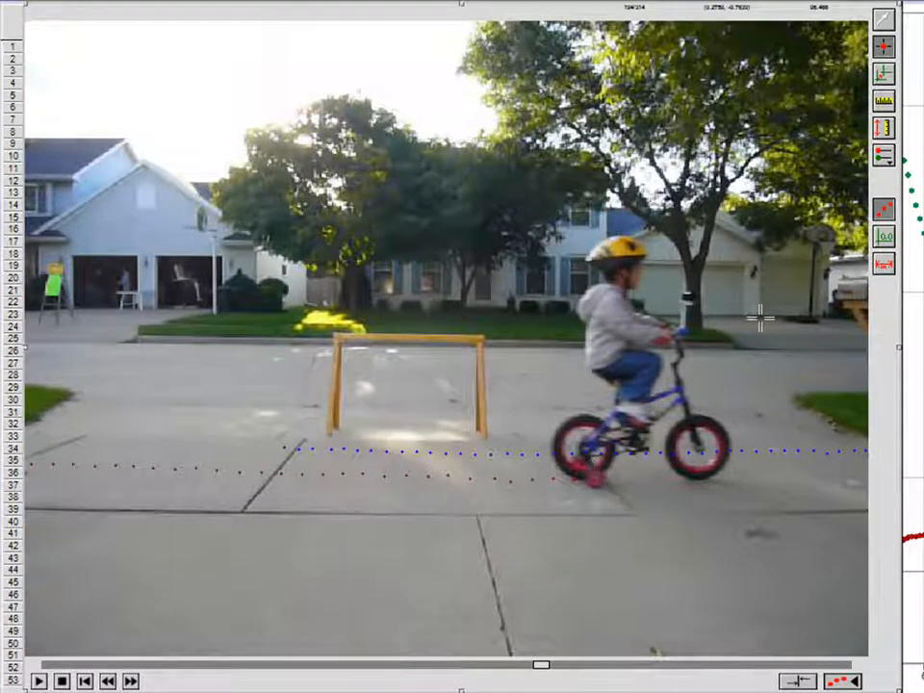
# Step: Delete a misplaced point marked on the driveway and step the movie back to frame 194
pyautogui.click(757, 534)
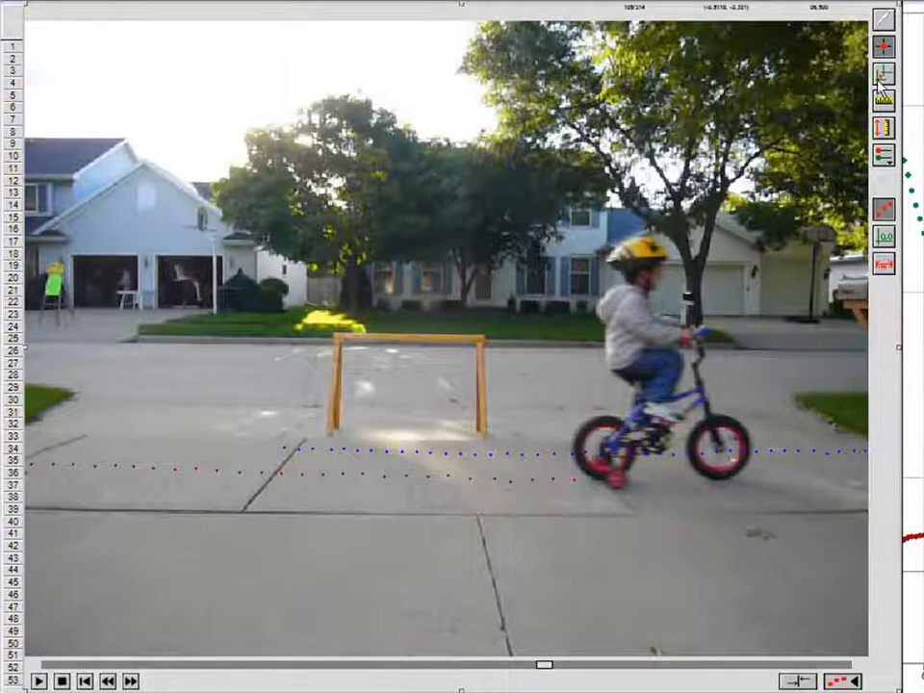
pyautogui.click(884, 21)
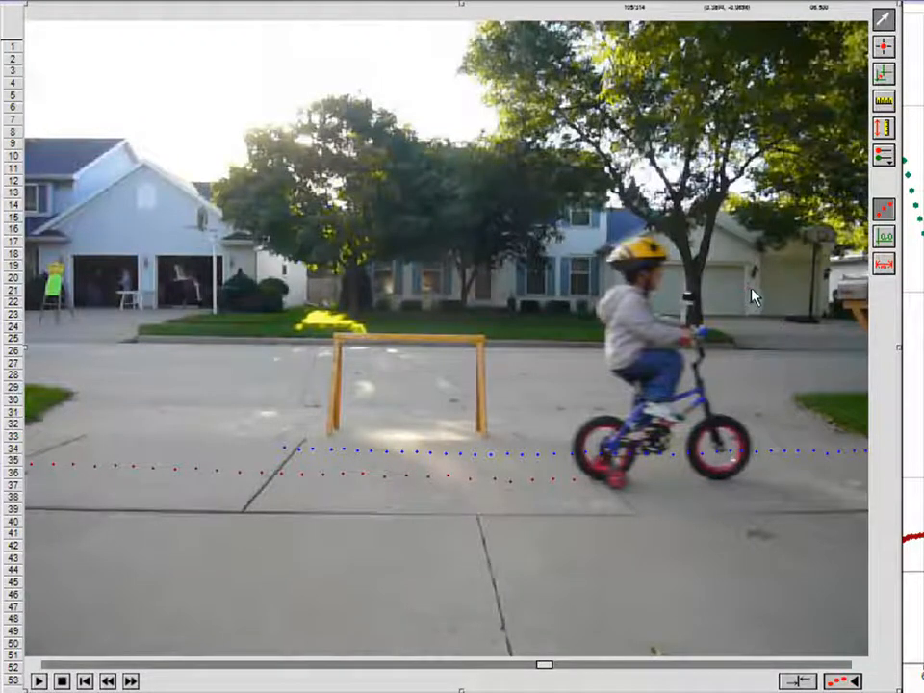
pyautogui.press('Delete')
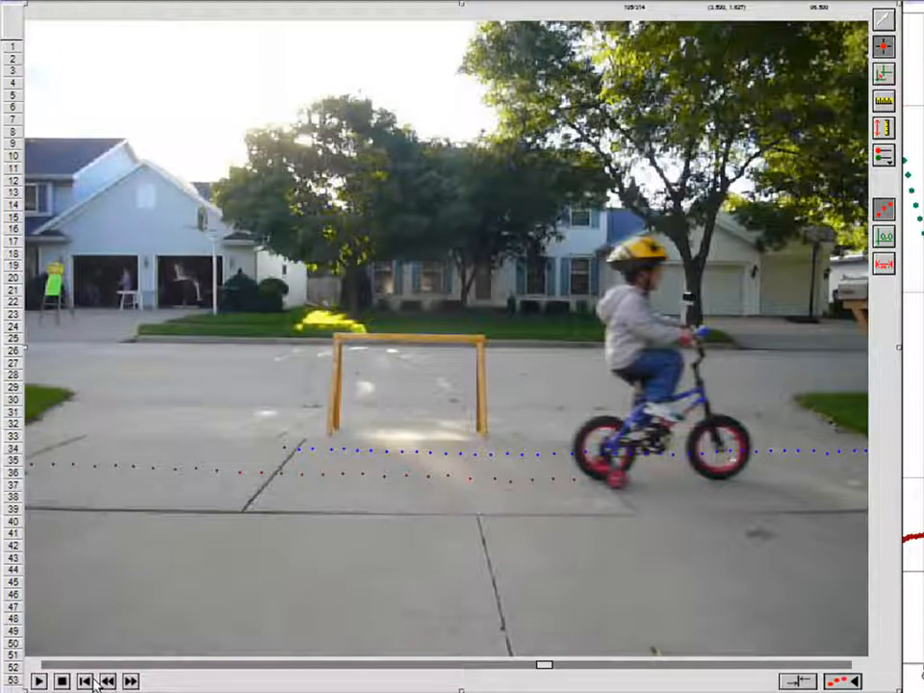
pyautogui.click(92, 679)
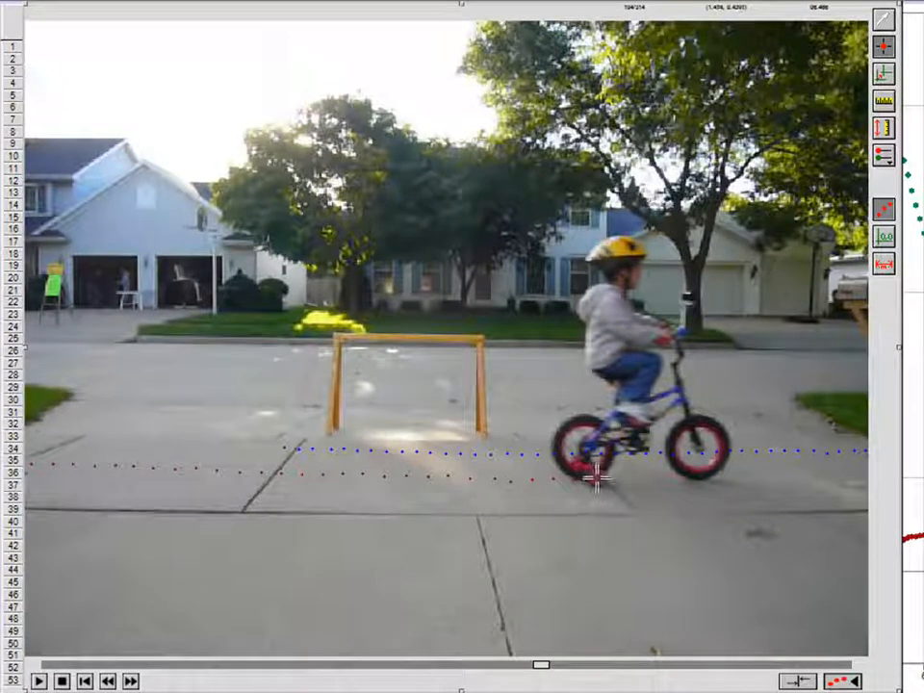
# Step: From frame 194, continue marking the second bicycle's rear training wheel frame by frame until it reaches the picture's edge
pyautogui.click(596, 476)
pyautogui.click(616, 478)
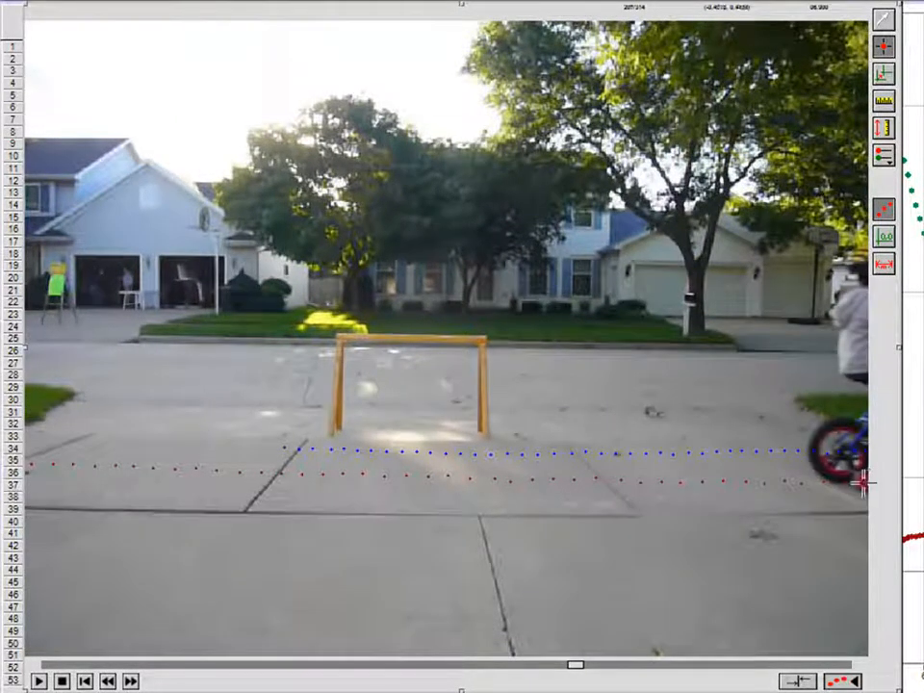
pyautogui.click(861, 484)
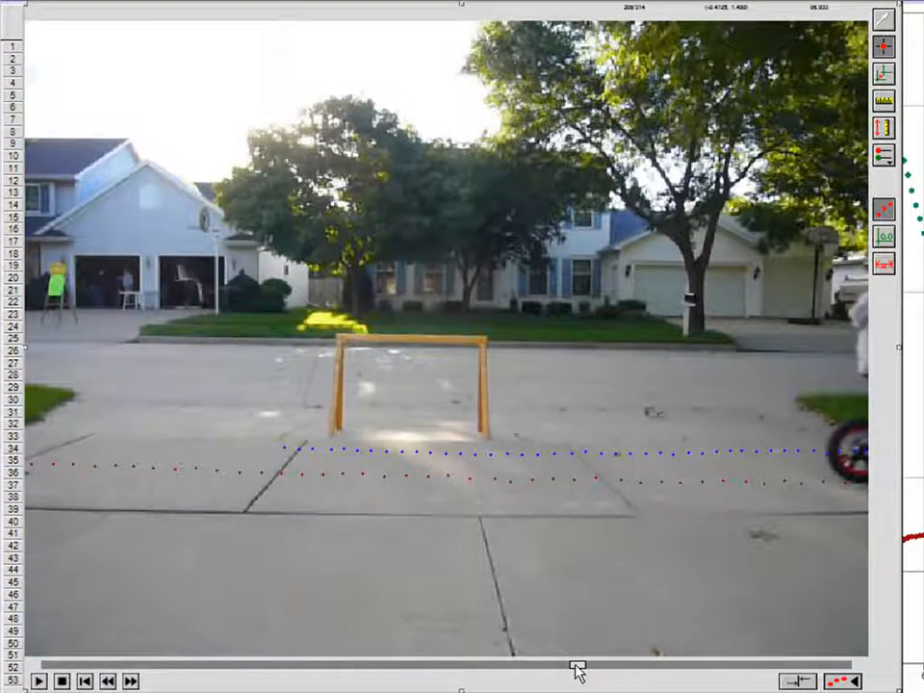
# Step: Advance the movie to frame 249, where the tricycle rider is in view, and add a new point series
pyautogui.moveTo(578, 667); pyautogui.dragTo(686, 666)
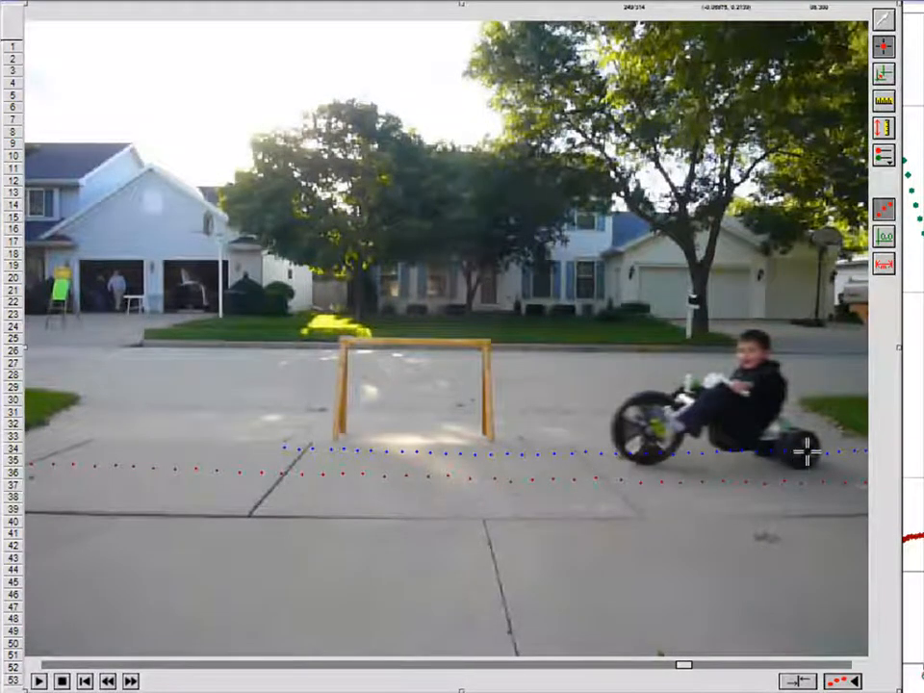
pyautogui.click(884, 206)
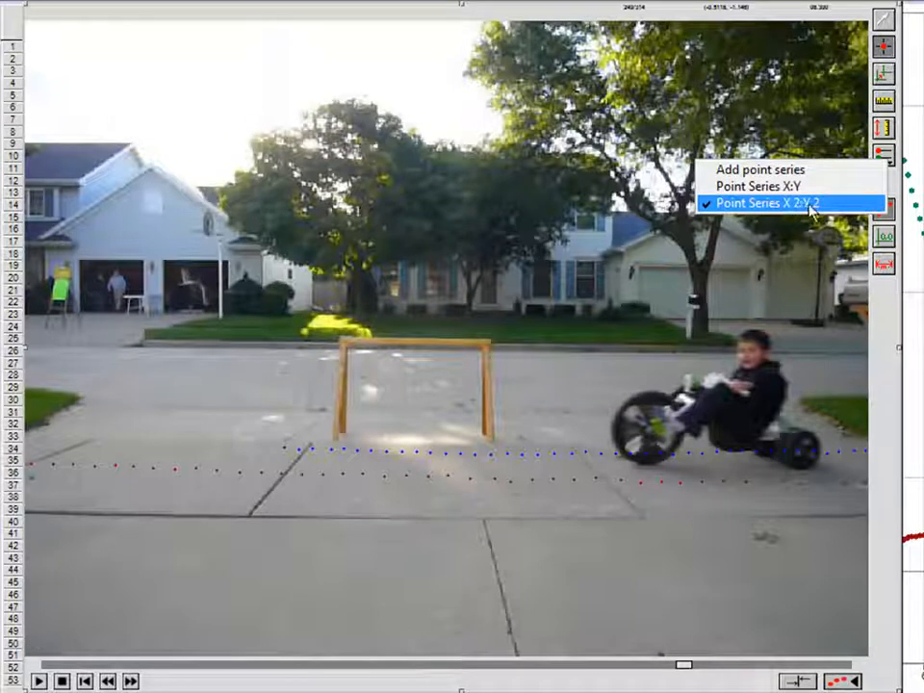
pyautogui.click(783, 171)
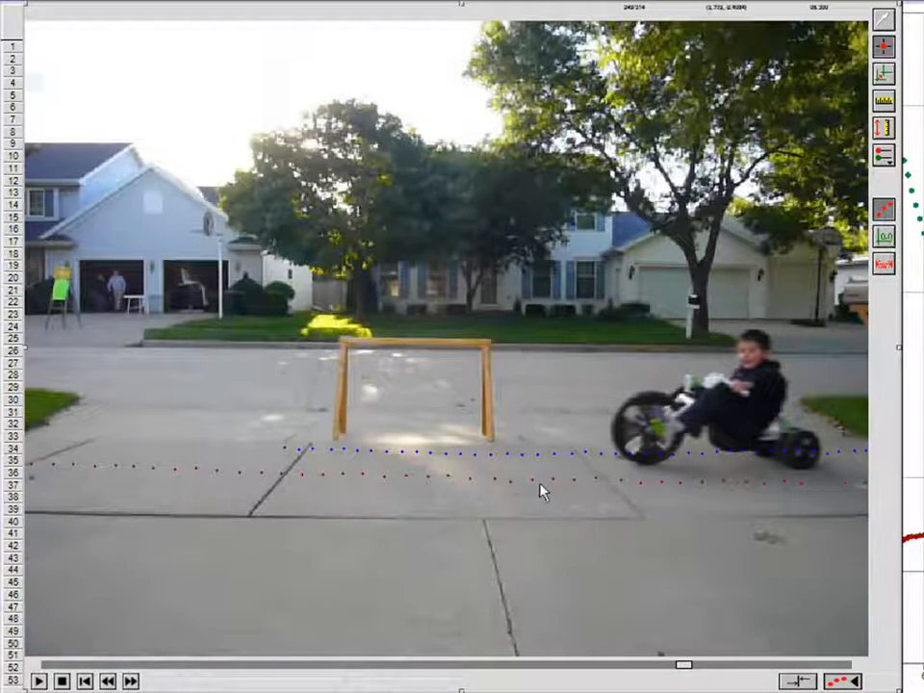
# Step: Hide the point trails and, starting at frame 249, mark the tricycle's rear wheel frame by frame
pyautogui.click(890, 212)
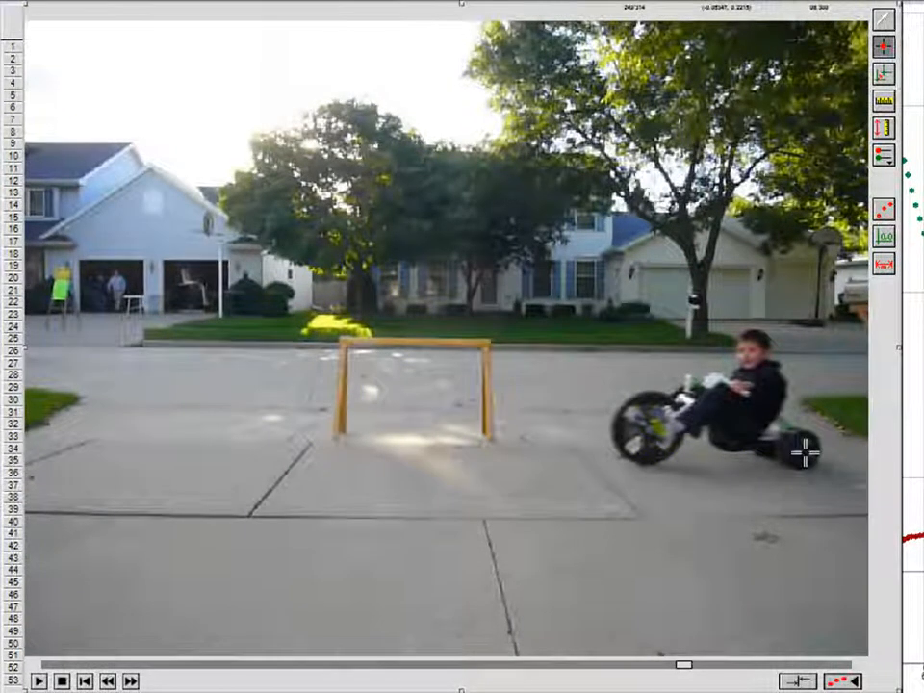
pyautogui.click(807, 451)
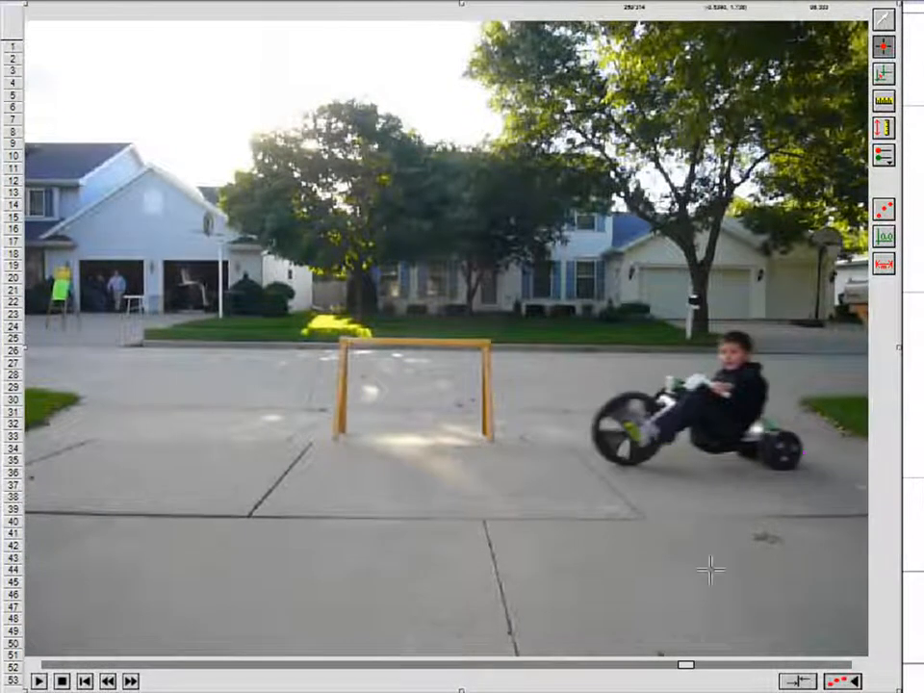
pyautogui.click(785, 452)
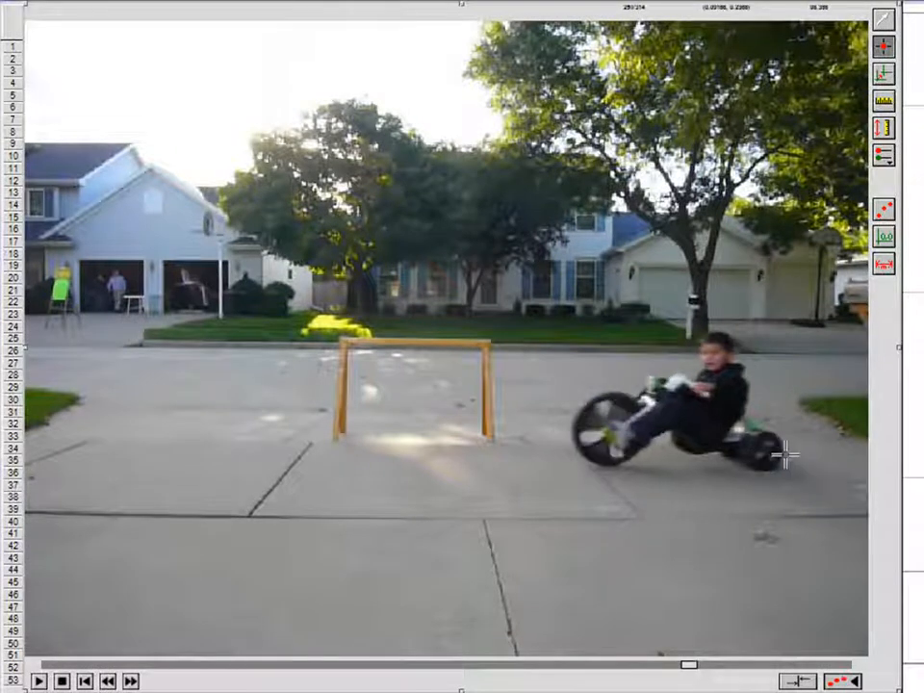
pyautogui.click(766, 450)
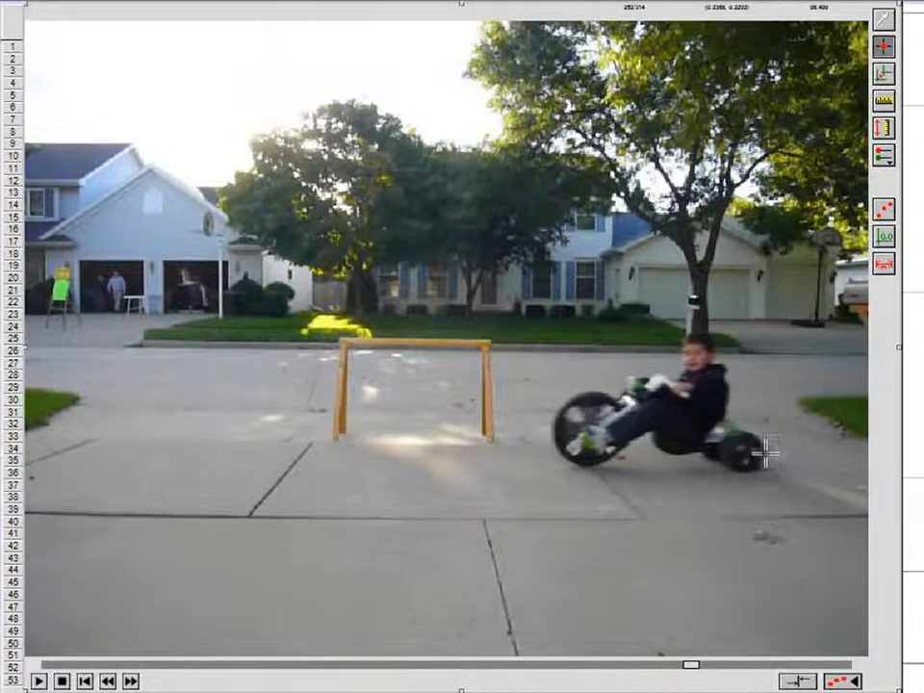
pyautogui.click(751, 453)
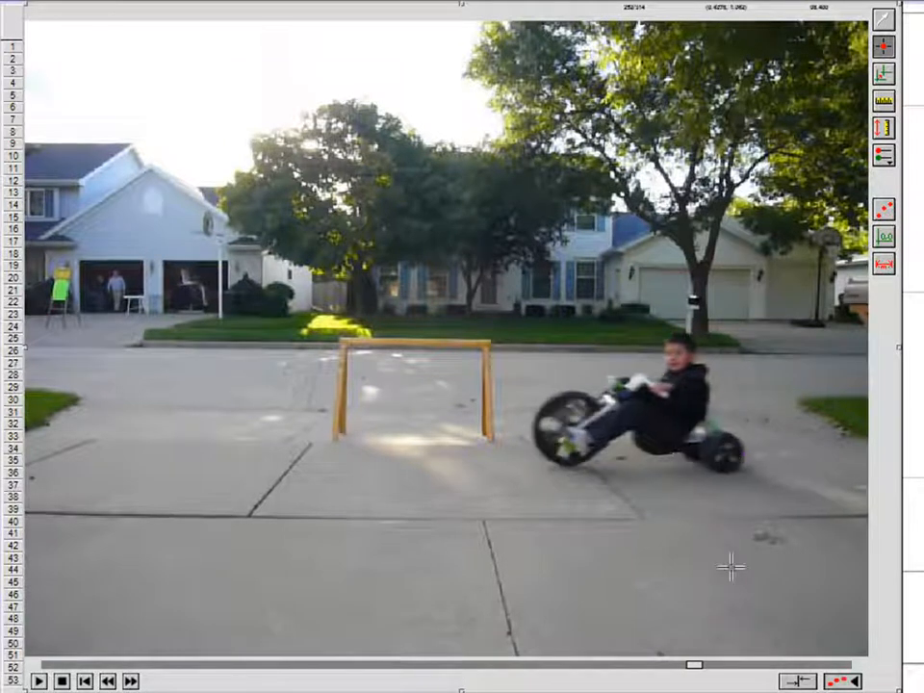
pyautogui.click(725, 452)
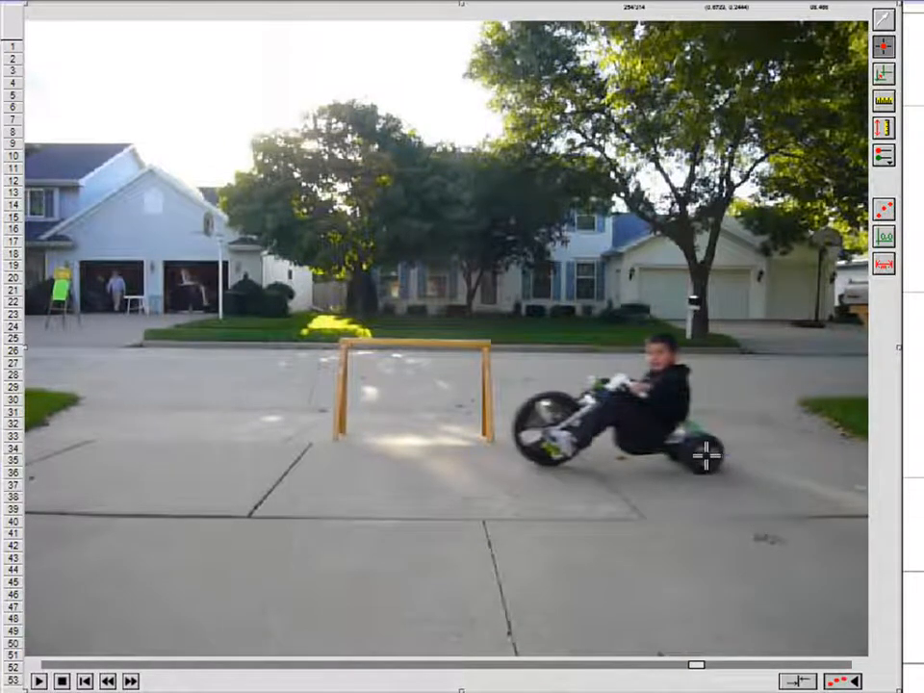
pyautogui.click(706, 455)
# Step: Toggle the point trails on and off, and continue marking the tricycle's rear wheel until it reaches the picture's edge
pyautogui.click(884, 209)
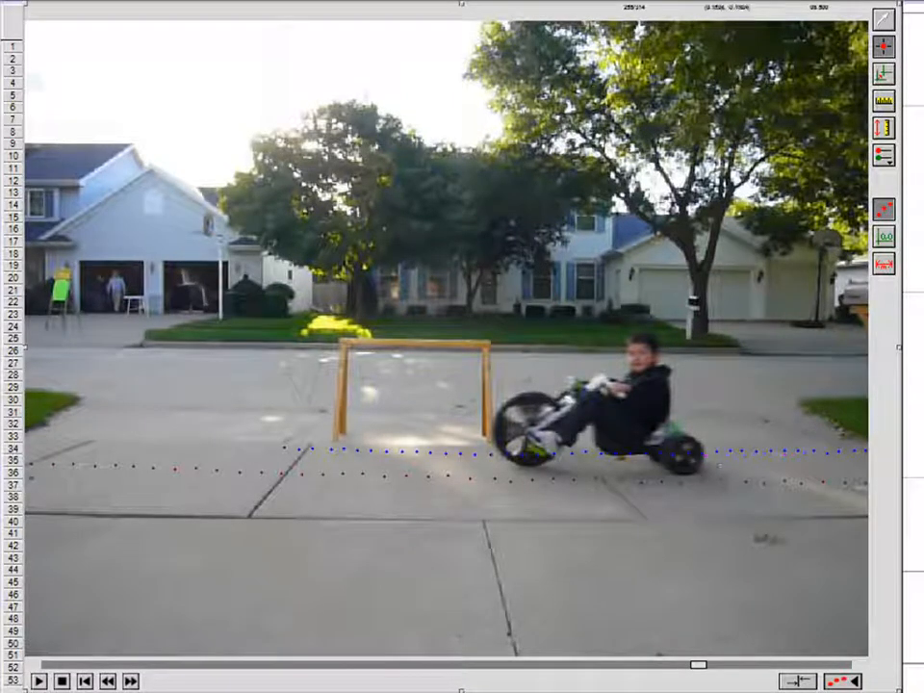
pyautogui.click(884, 211)
pyautogui.click(675, 455)
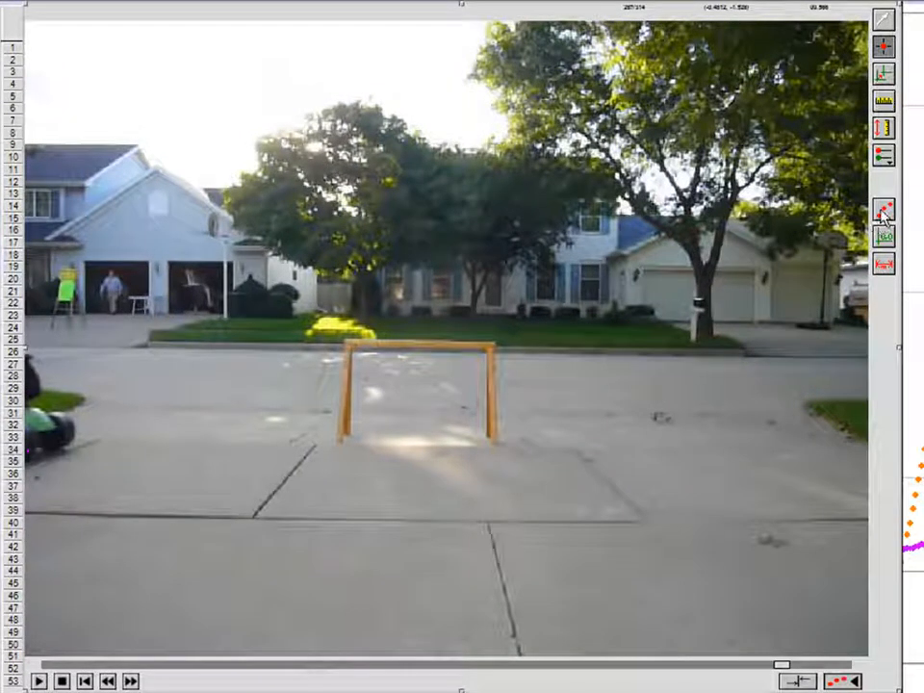
# Step: Show the point trails on the movie and shrink the movie so the data table and graph are uncovered
pyautogui.click(884, 212)
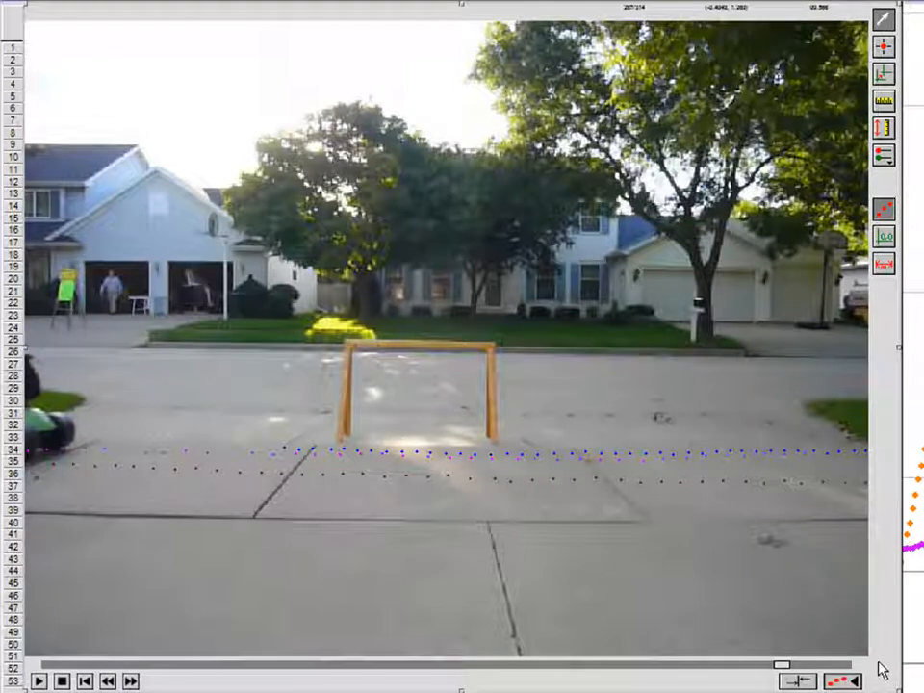
pyautogui.hotkey('ctrl', 'r')
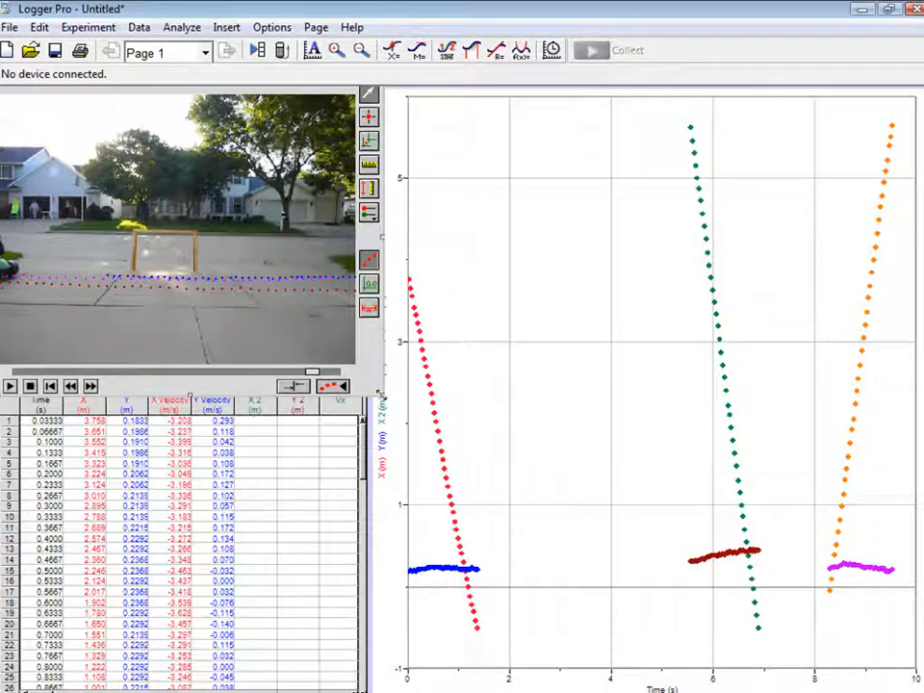
pyautogui.moveTo(378, 393); pyautogui.dragTo(376, 378)
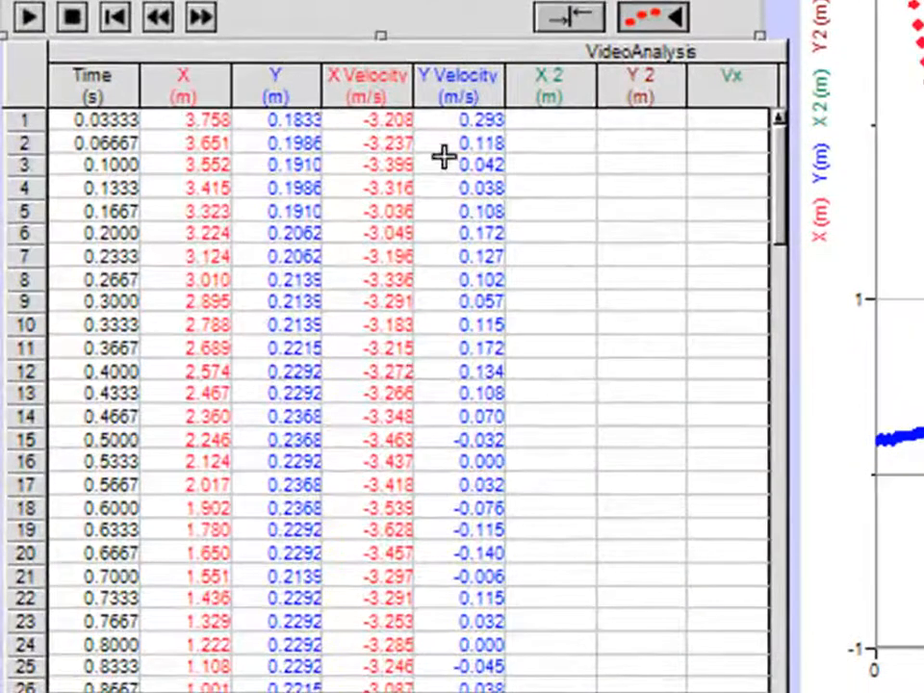
# Step: Examine the data table's position and velocity columns for all three point series
pyautogui.hscroll(10, 410, 385)
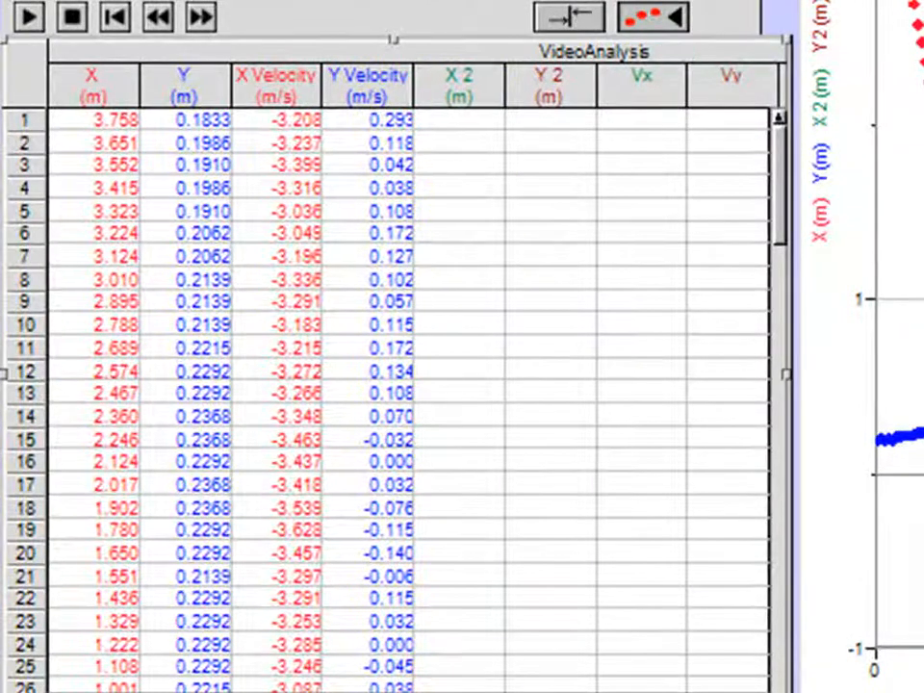
pyautogui.moveTo(578, 692); pyautogui.dragTo(25, 659)
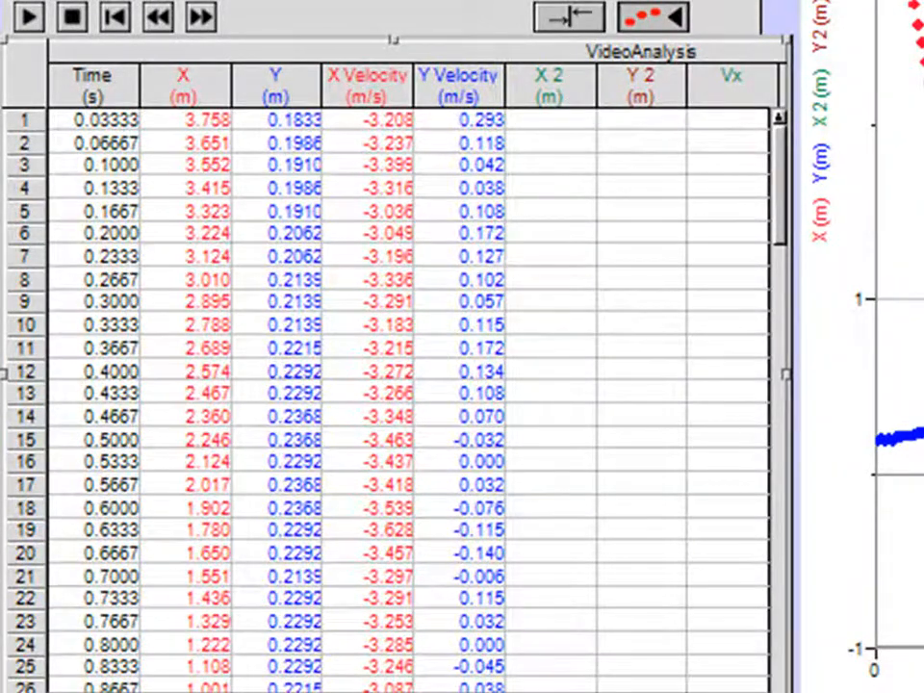
pyautogui.hscroll(7, 409, 399)
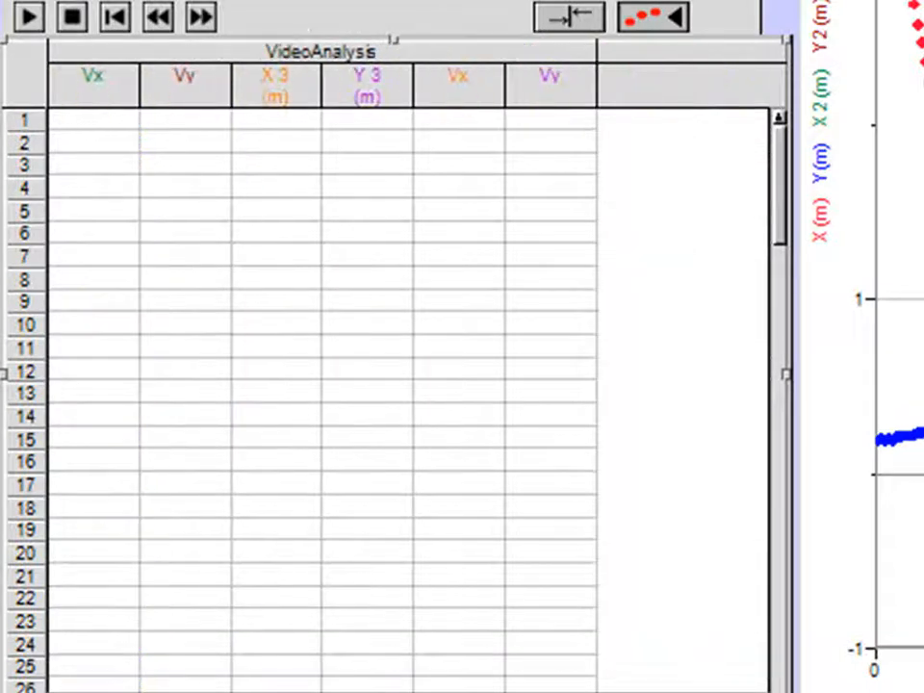
pyautogui.hscroll(-1, 409, 400)
pyautogui.hscroll(-2, 409, 399)
pyautogui.hscroll(2, 409, 399)
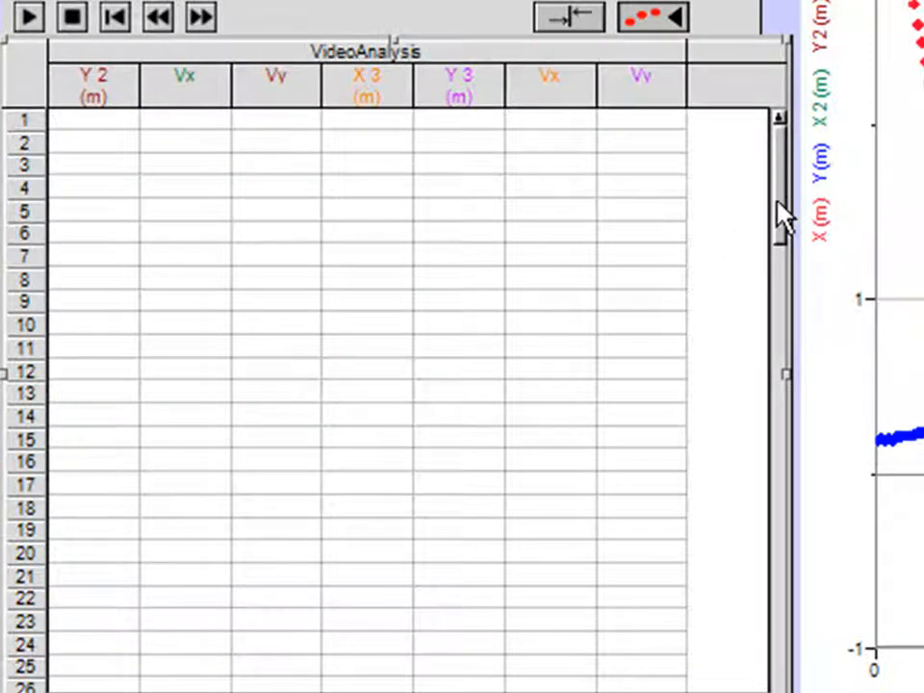
pyautogui.moveTo(785, 216); pyautogui.dragTo(790, 164)
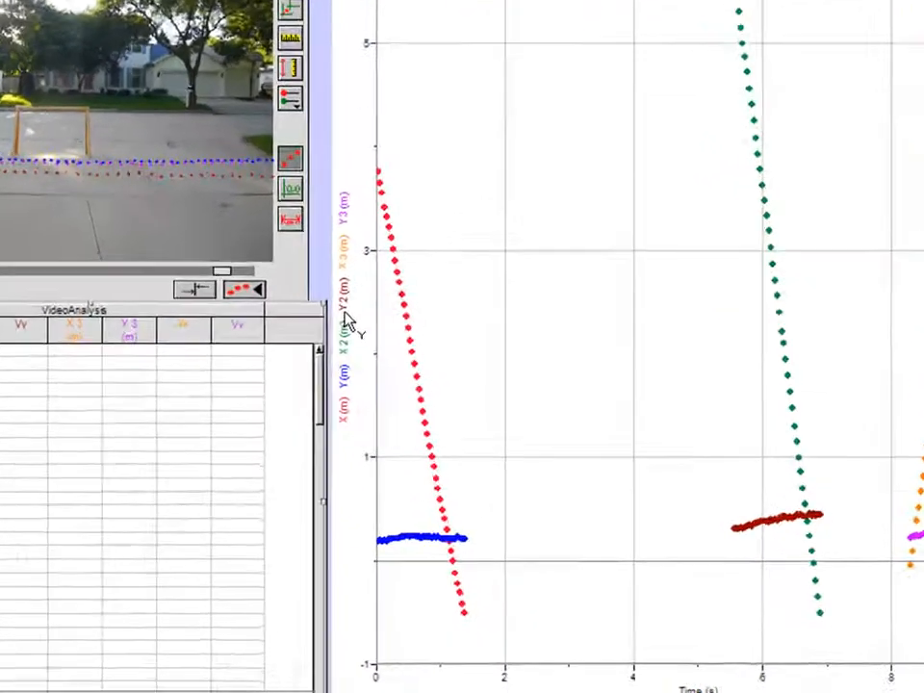
# Step: Remove Y, Y 2 and Y 3 from the graph's vertical axis so only X, X 2 and X 3 are plotted
pyautogui.click(384, 394)
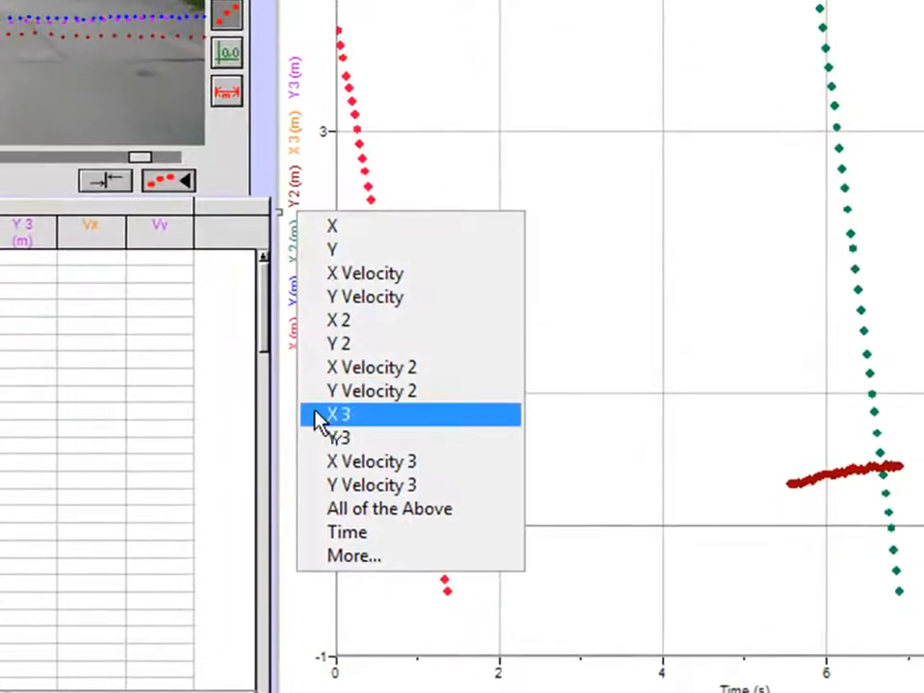
pyautogui.click(358, 557)
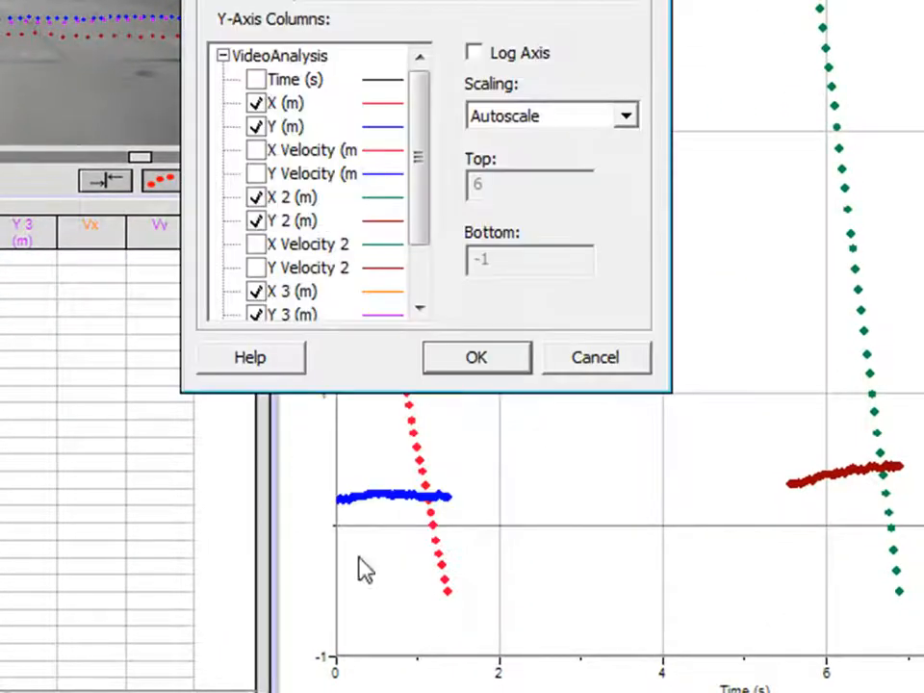
pyautogui.click(256, 126)
pyautogui.click(256, 220)
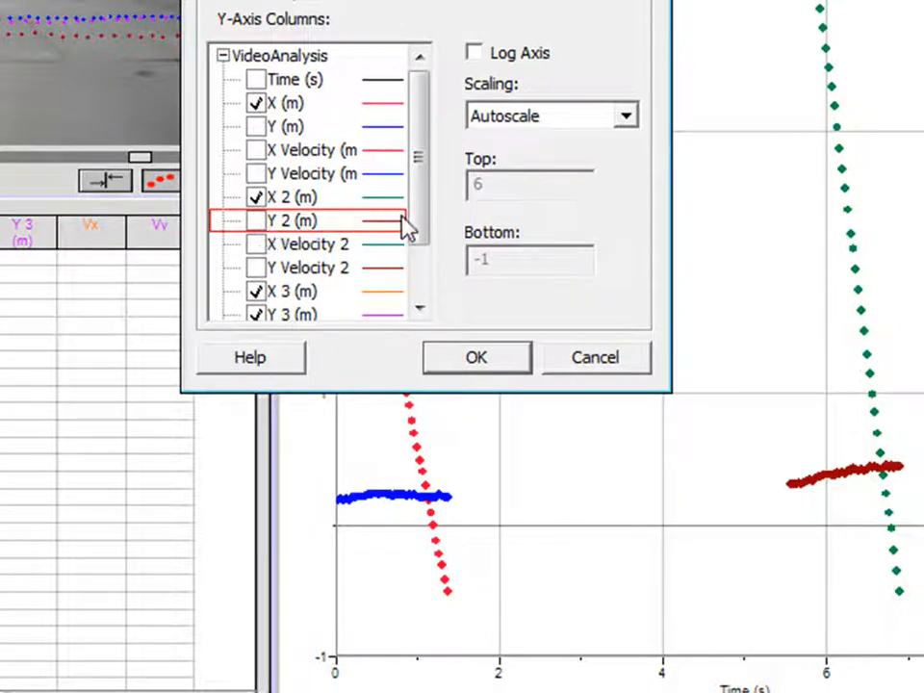
pyautogui.click(420, 265)
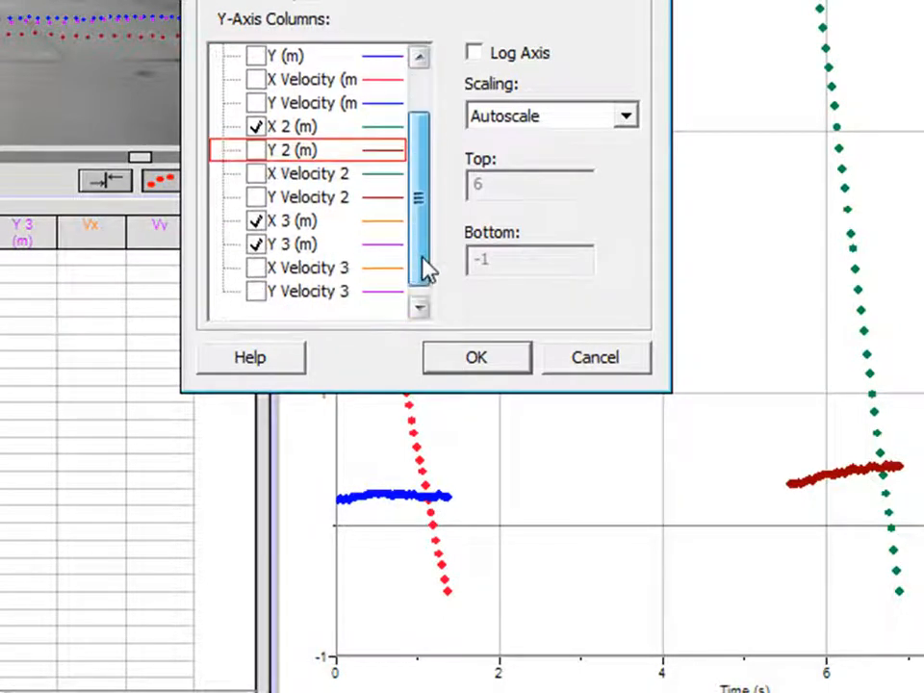
pyautogui.click(256, 245)
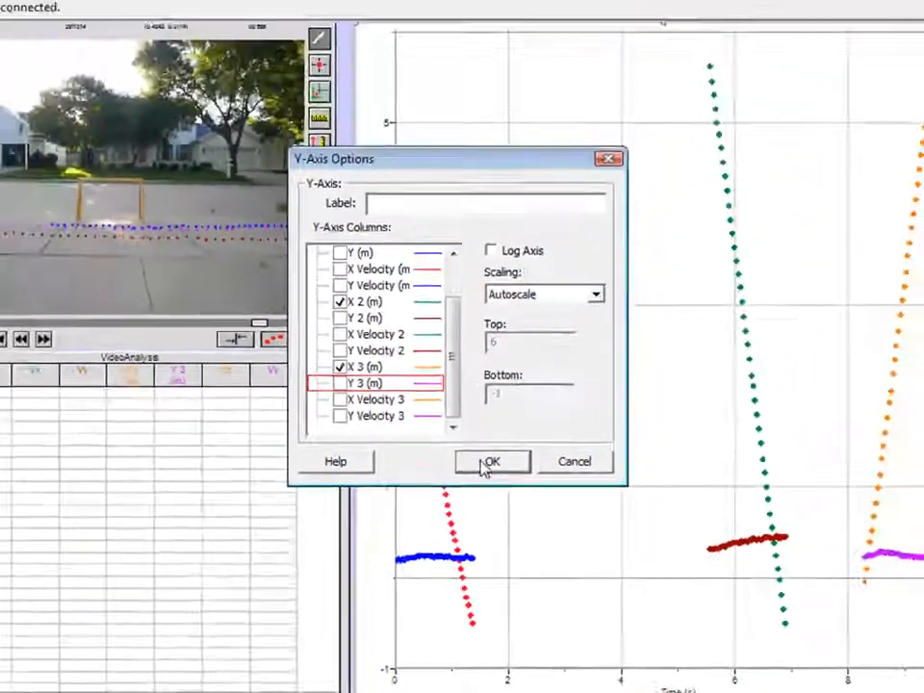
pyautogui.click(486, 465)
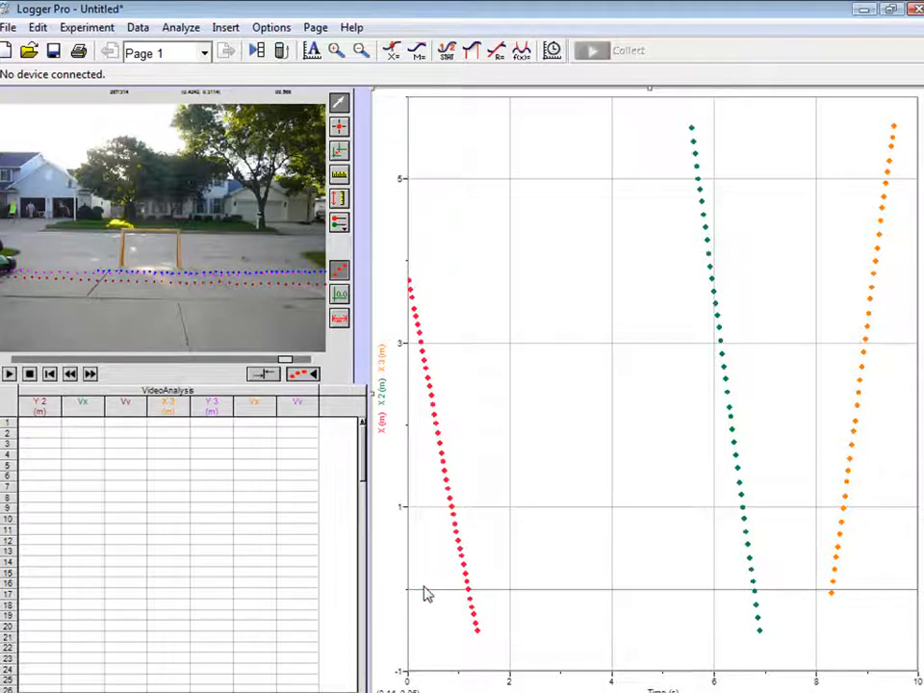
# Step: Show the coordinate axes on the movie and stretch the graph's time axis until only the first rider's points remain in range
pyautogui.click(344, 298)
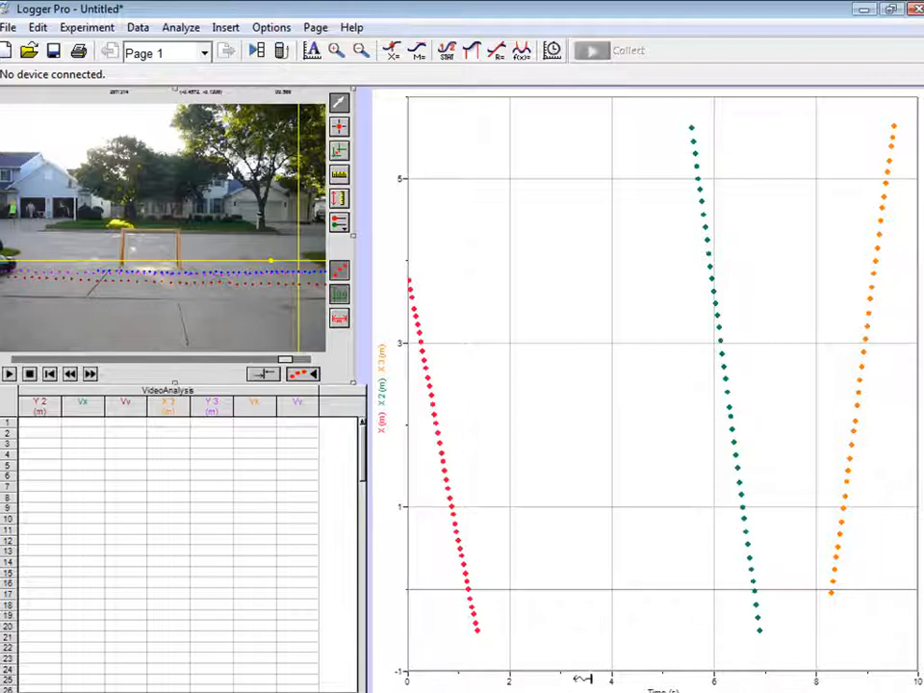
pyautogui.moveTo(578, 679); pyautogui.dragTo(602, 679)
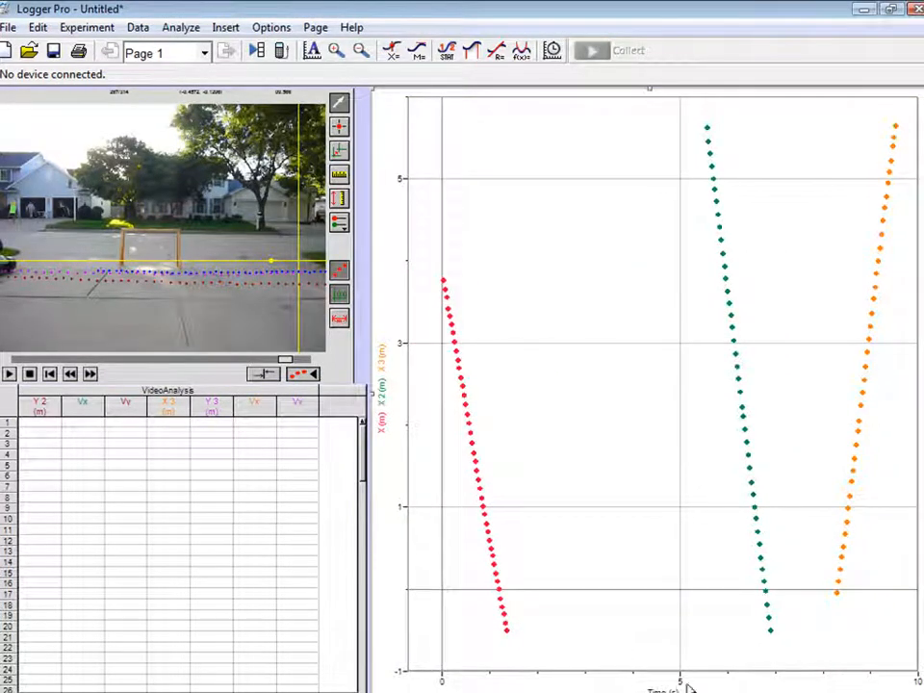
pyautogui.moveTo(776, 677); pyautogui.dragTo(807, 686)
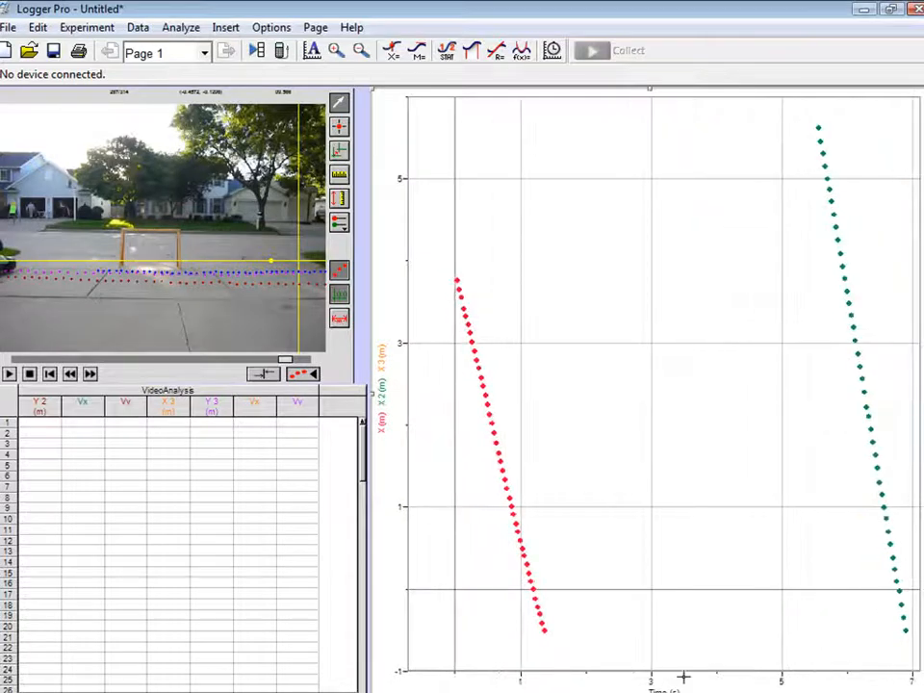
pyautogui.moveTo(746, 678); pyautogui.dragTo(915, 676)
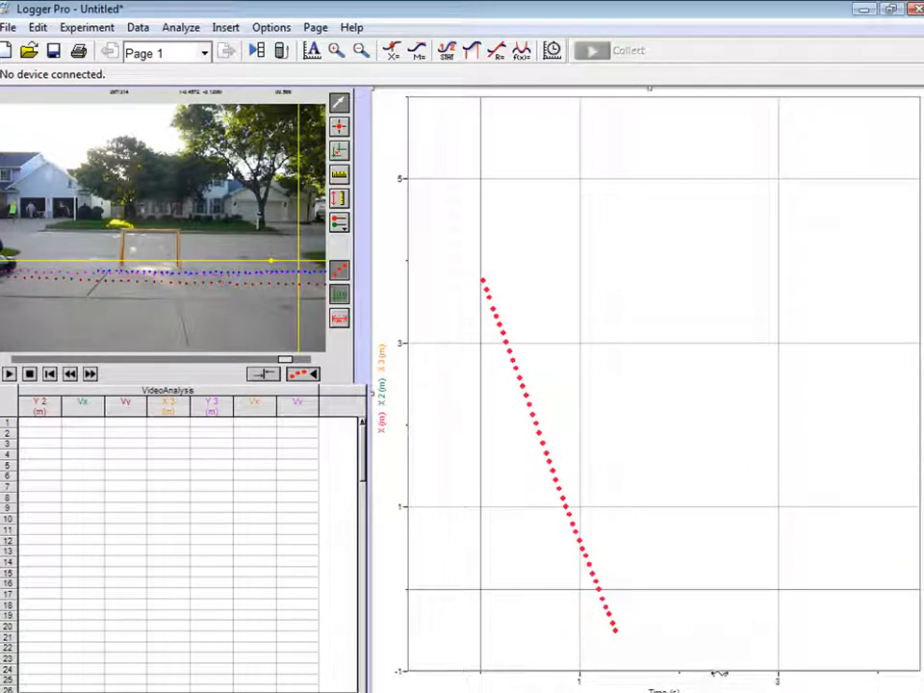
pyautogui.moveTo(795, 678); pyautogui.dragTo(913, 678)
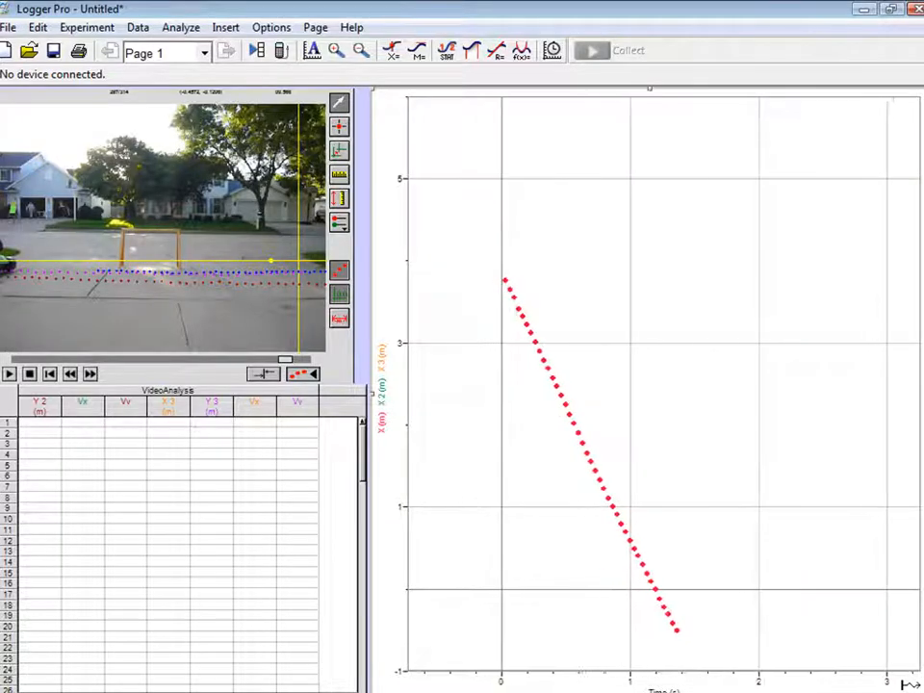
# Step: Plot only X against time and apply a linear fit to its points, placing the results box clear of the line
pyautogui.click(383, 388)
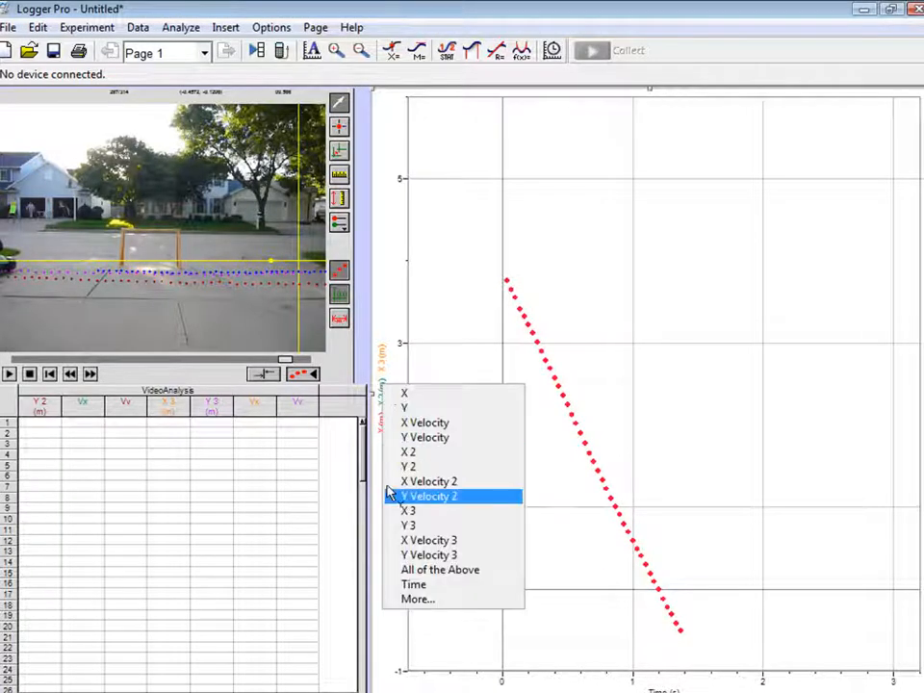
pyautogui.click(420, 397)
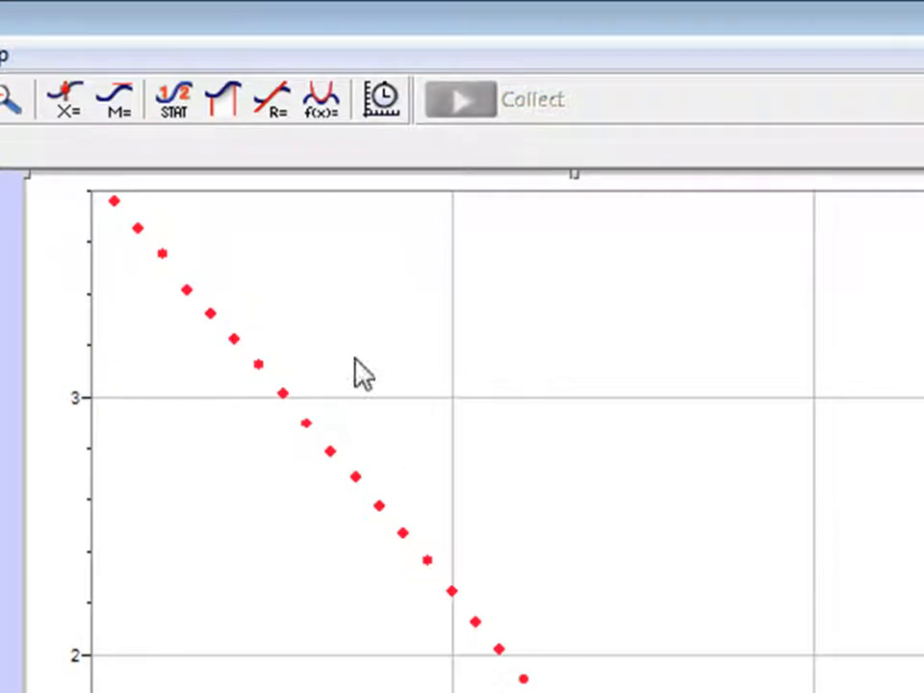
pyautogui.click(271, 104)
pyautogui.moveTo(330, 395); pyautogui.dragTo(442, 357)
pyautogui.moveTo(303, 371); pyautogui.dragTo(811, 452)
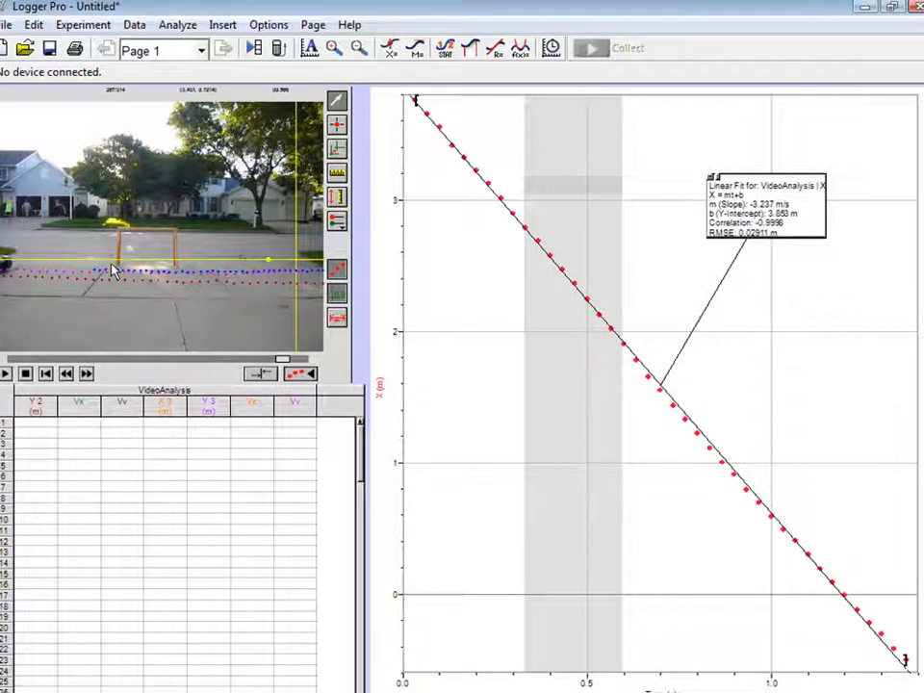
pyautogui.click(220, 25)
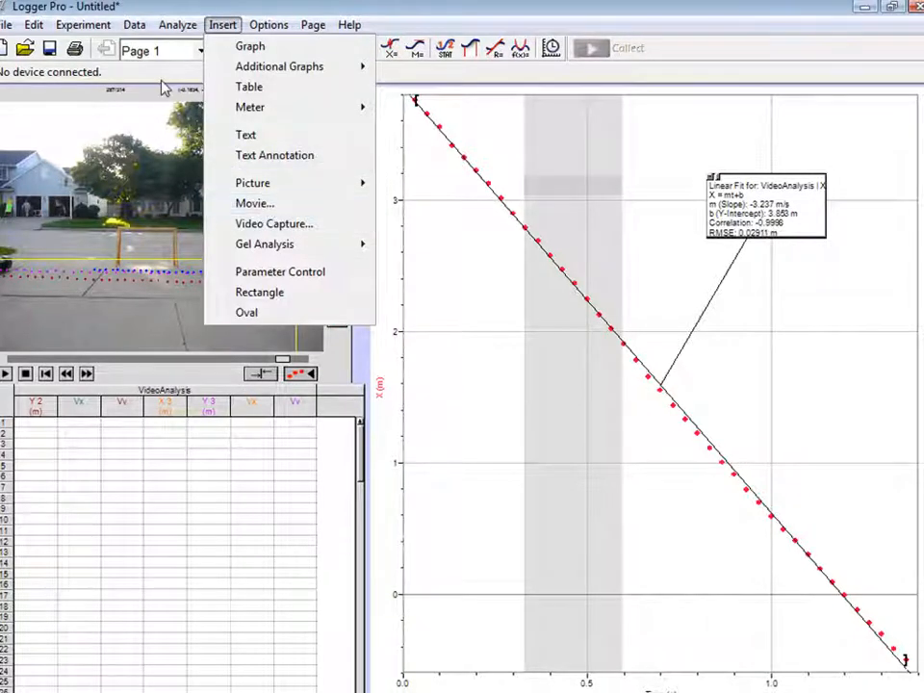
pyautogui.click(125, 66)
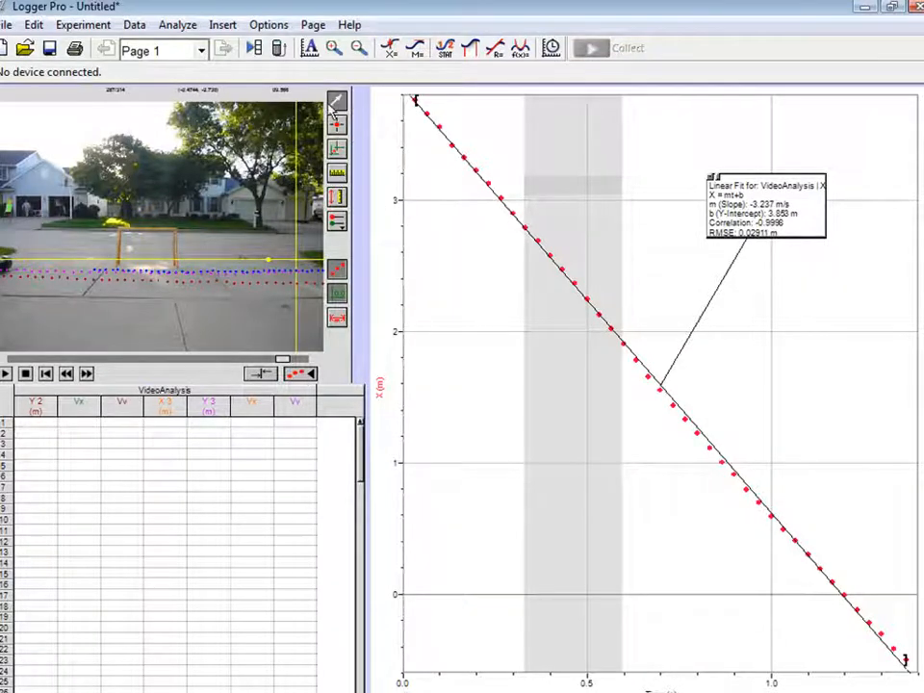
pyautogui.click(338, 293)
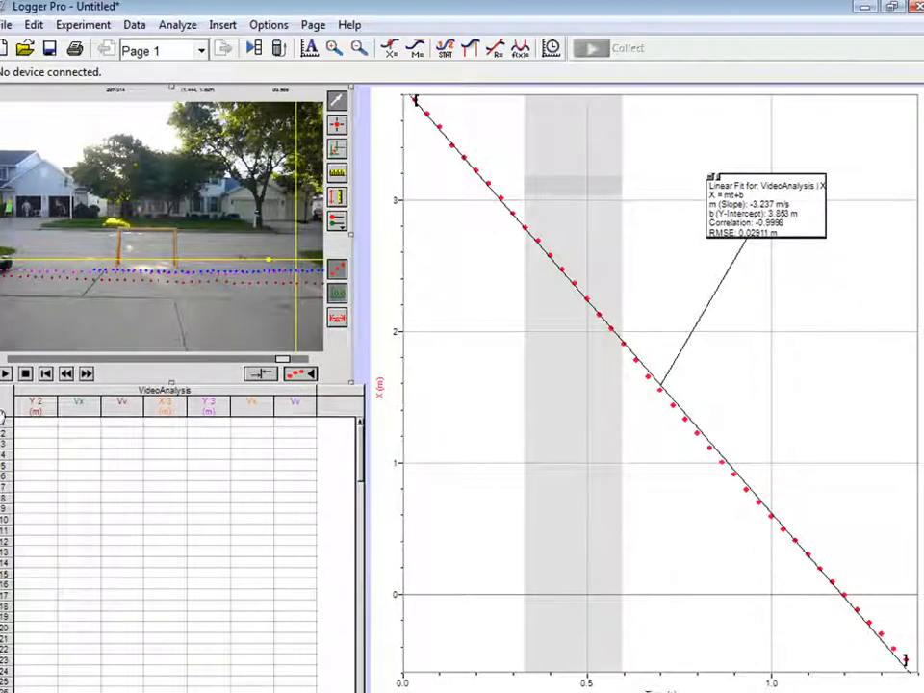
pyautogui.click(444, 330)
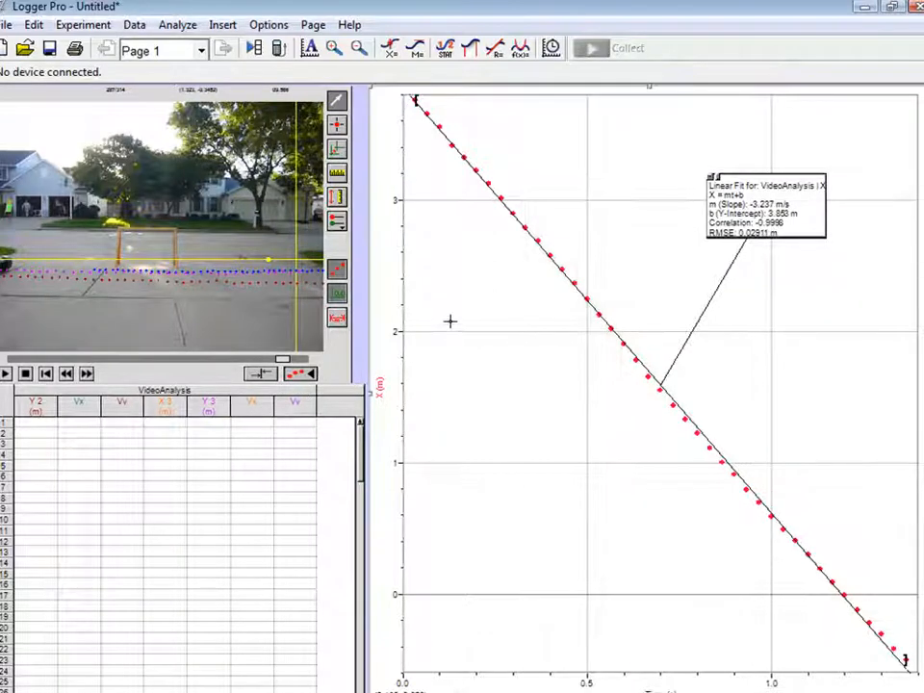
pyautogui.click(380, 391)
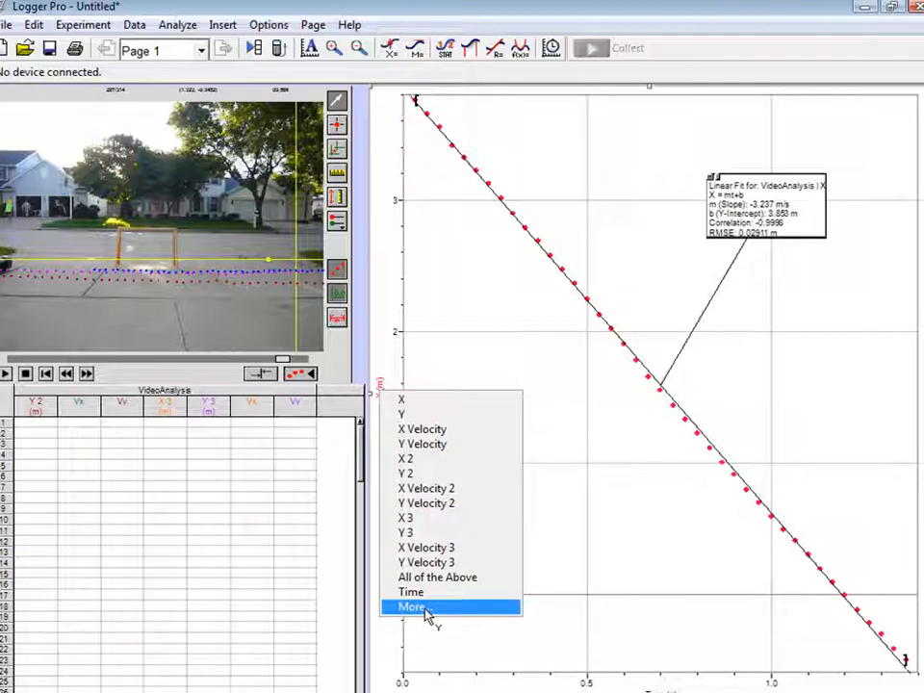
pyautogui.click(465, 305)
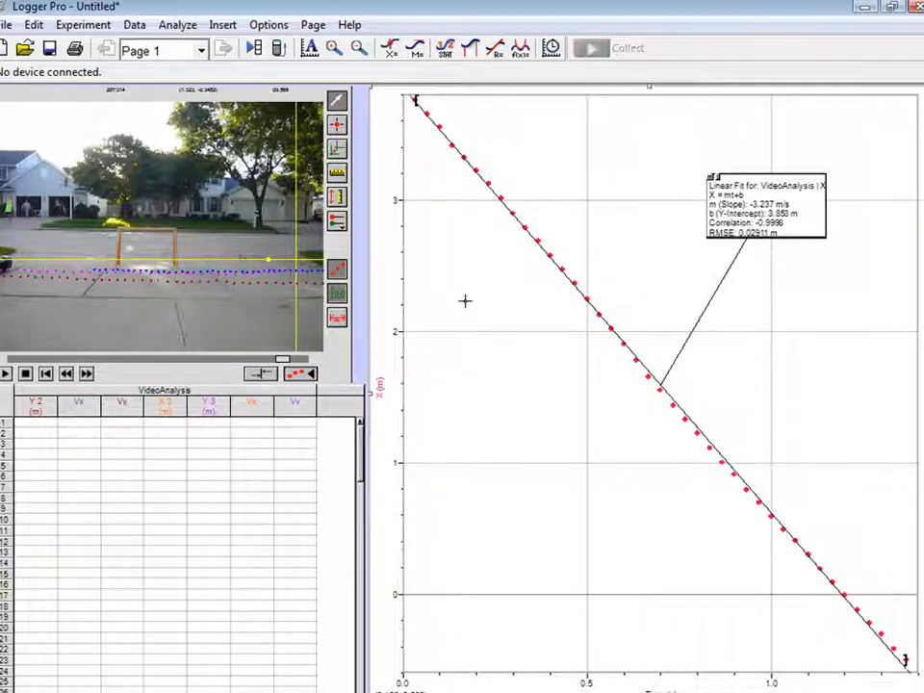